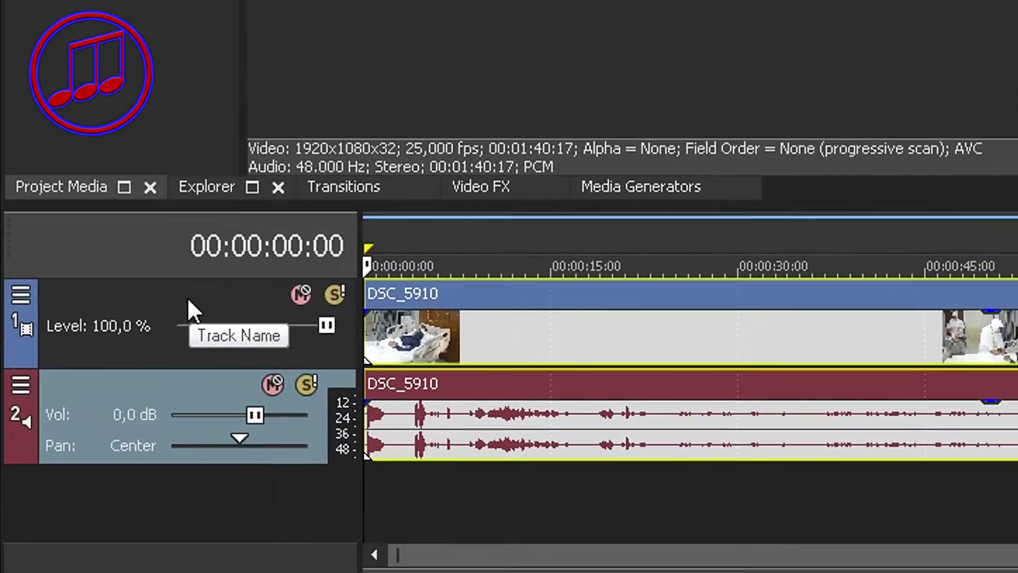
# Step: Insert a new video track above the DSC_5910 clip's track
pyautogui.rightClick(141, 336)
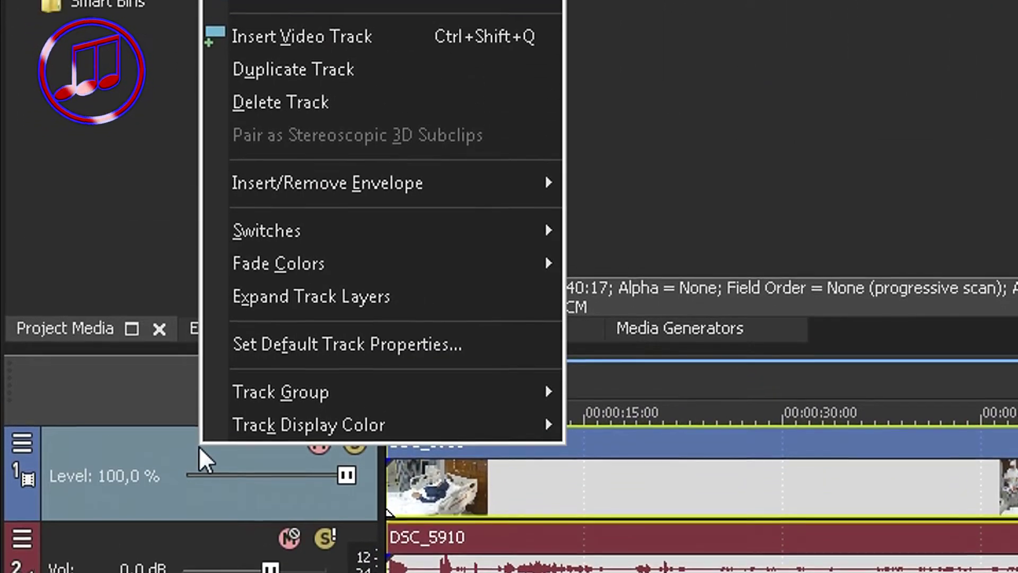
pyautogui.click(281, 99)
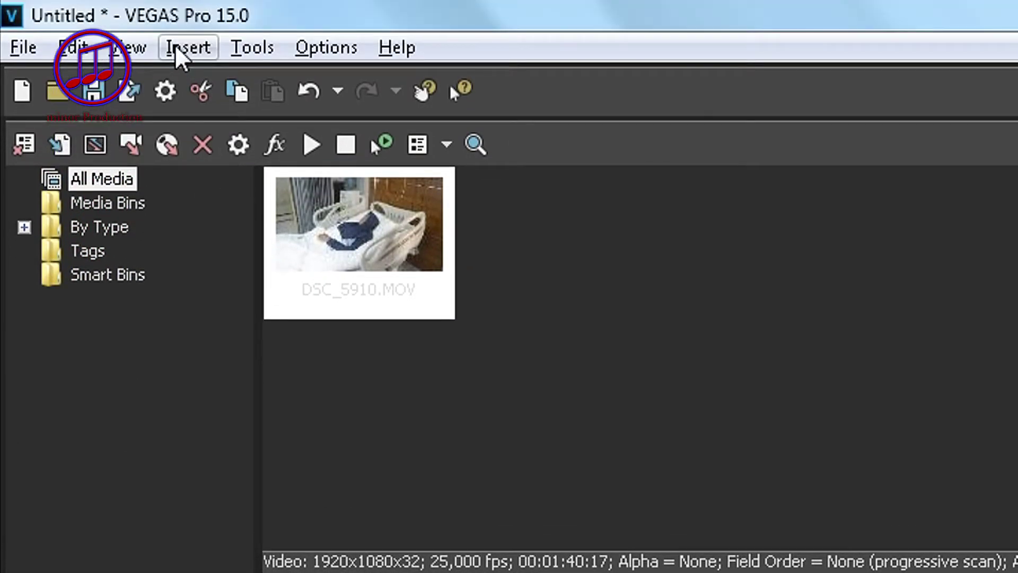
pyautogui.click(174, 46)
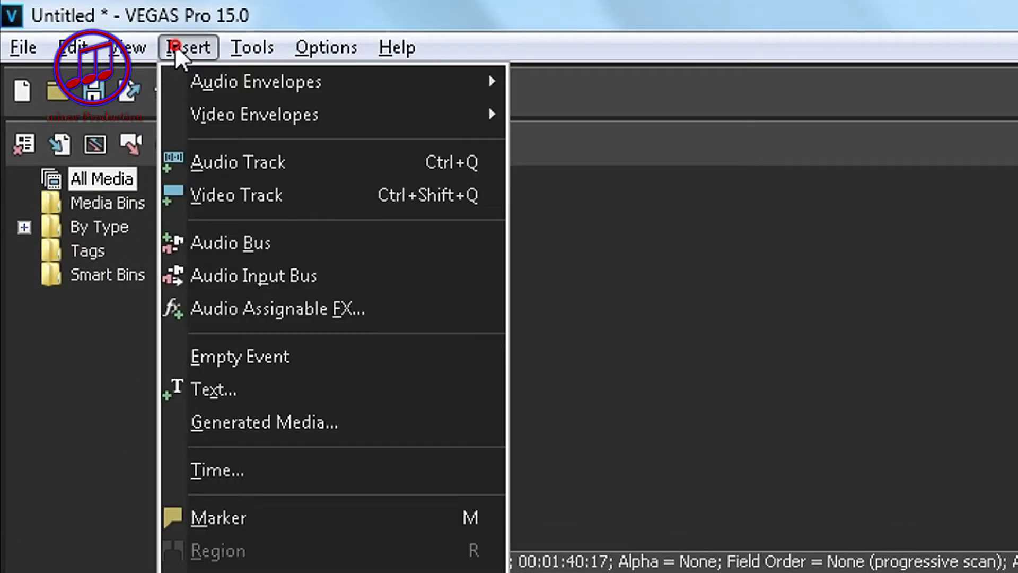
pyautogui.click(198, 194)
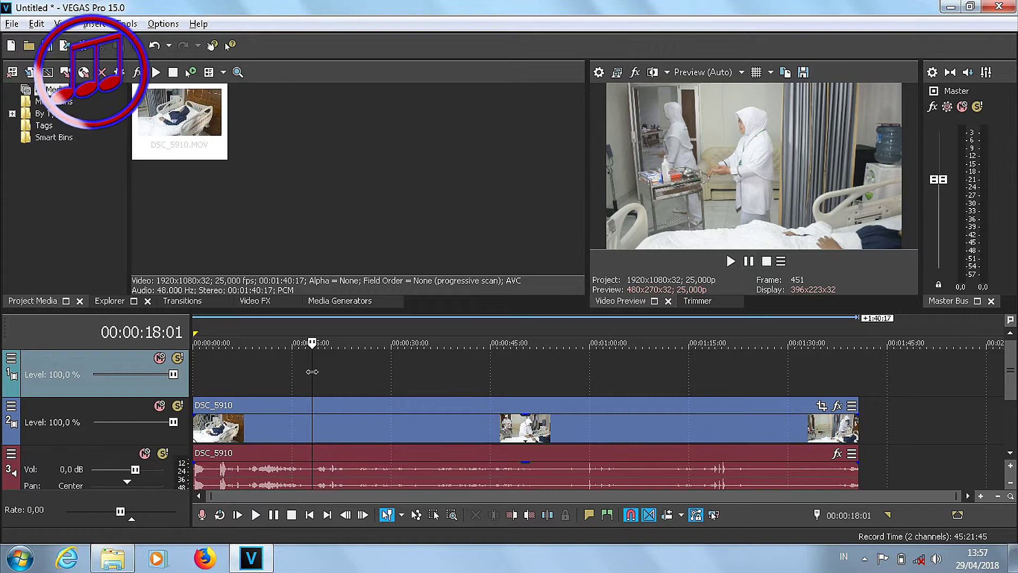
# Step: Insert a text media event at 00:00:18:01 on the empty video track and close its settings
pyautogui.rightClick(312, 371)
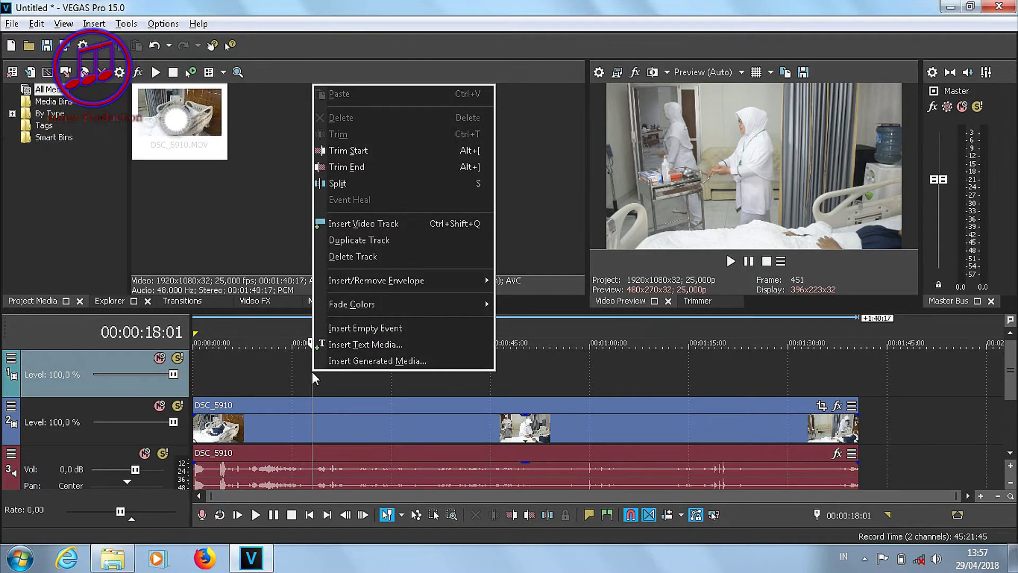
pyautogui.click(365, 344)
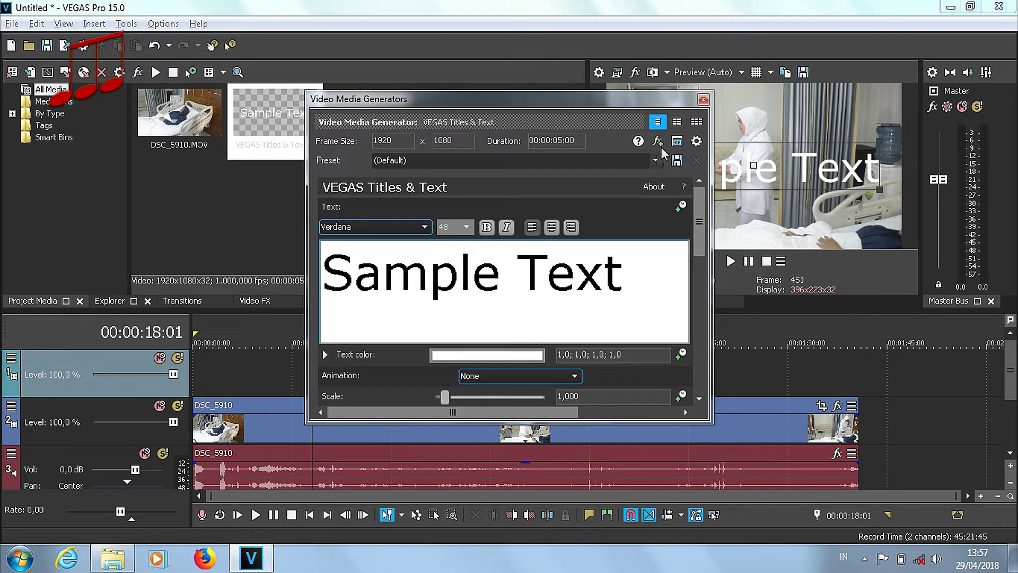
pyautogui.click(704, 99)
# Step: Move the playhead to 00:00:33:12 and view the presets of the Titles & Text and (Legacy) Text media generators
pyautogui.click(414, 360)
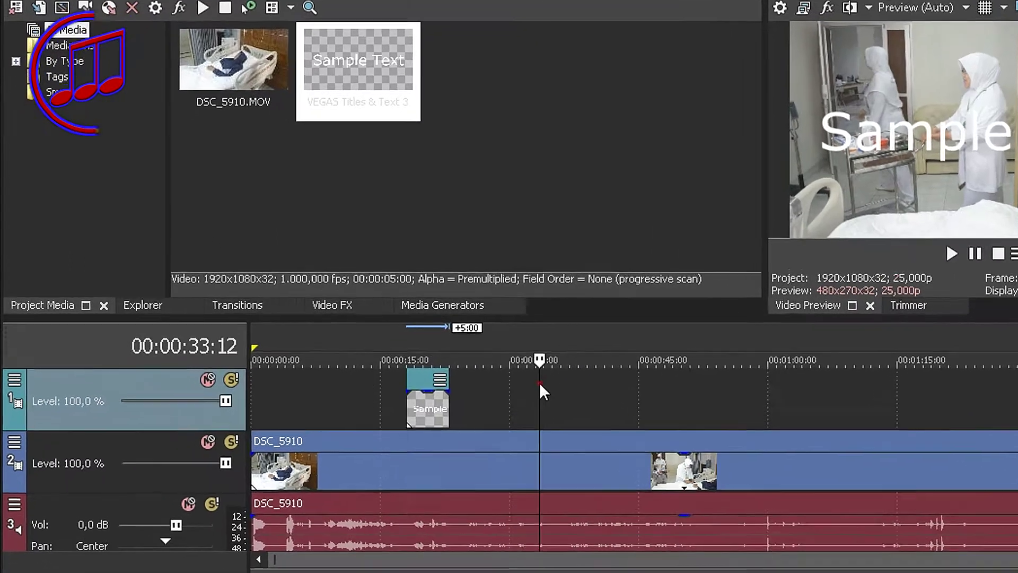
pyautogui.click(436, 309)
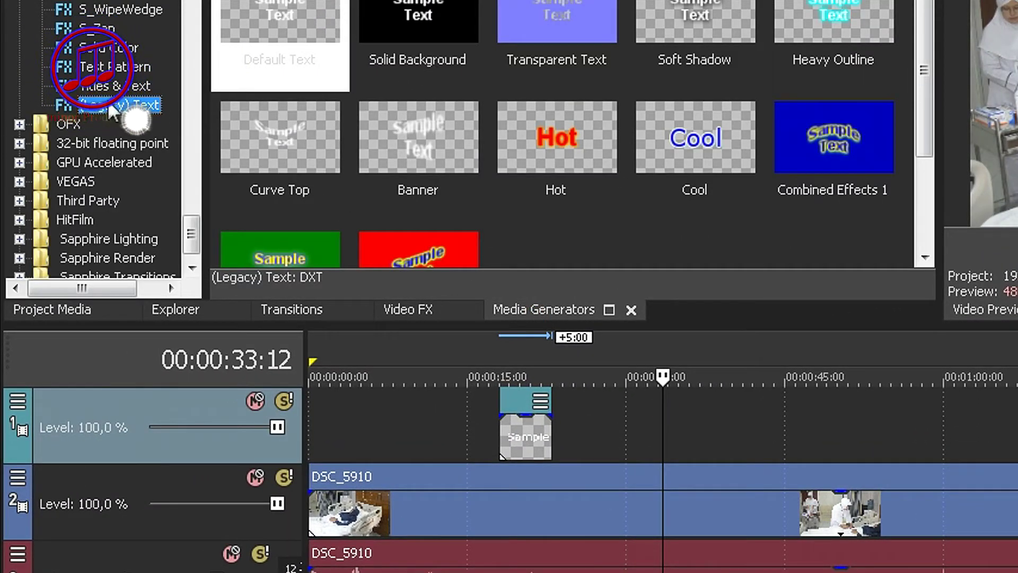
pyautogui.click(106, 87)
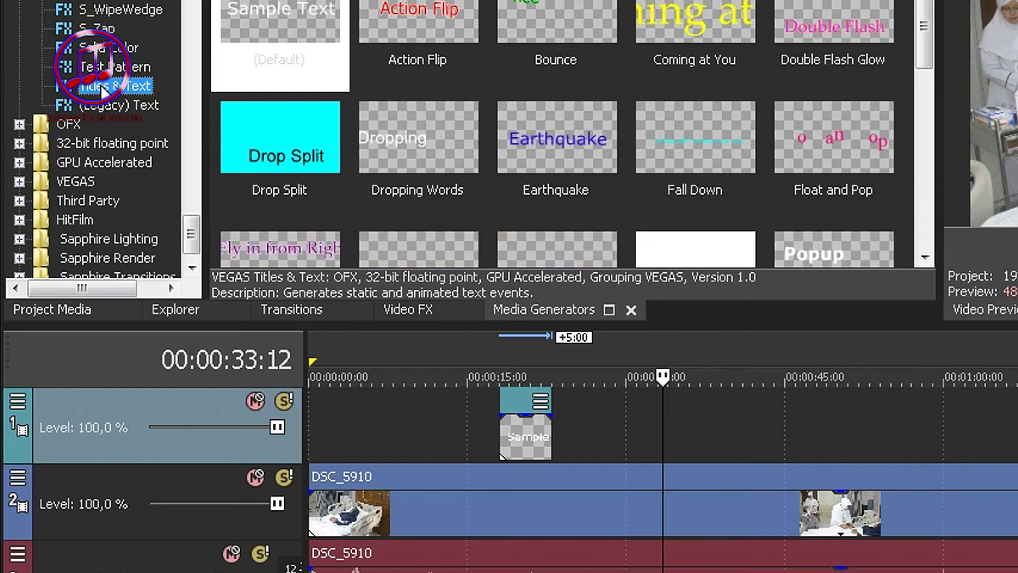
pyautogui.click(100, 106)
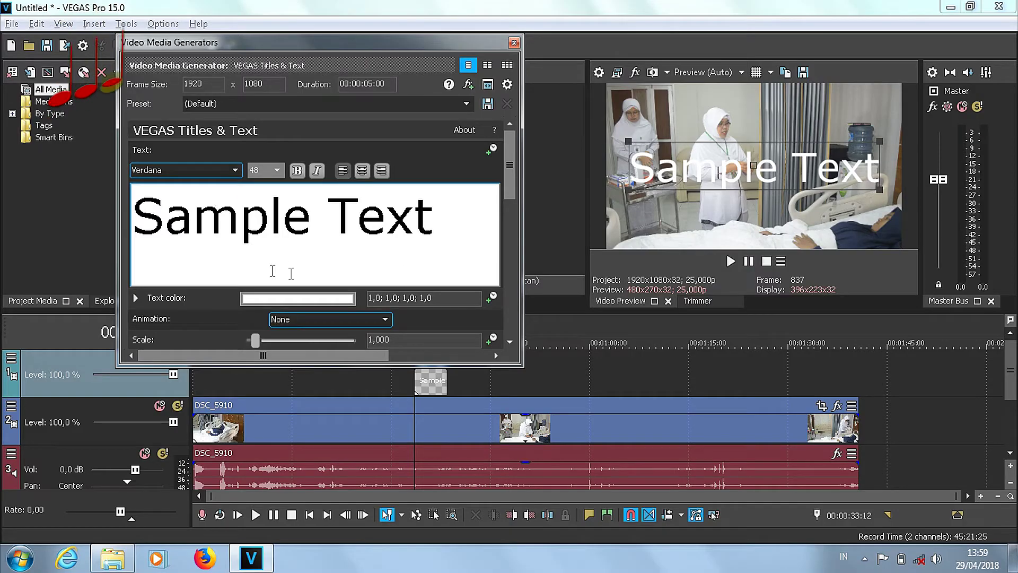
# Step: Replace the sample text of the title with "CONTOH TEKS"
pyautogui.click(447, 229)
pyautogui.tripleClick(446, 229)
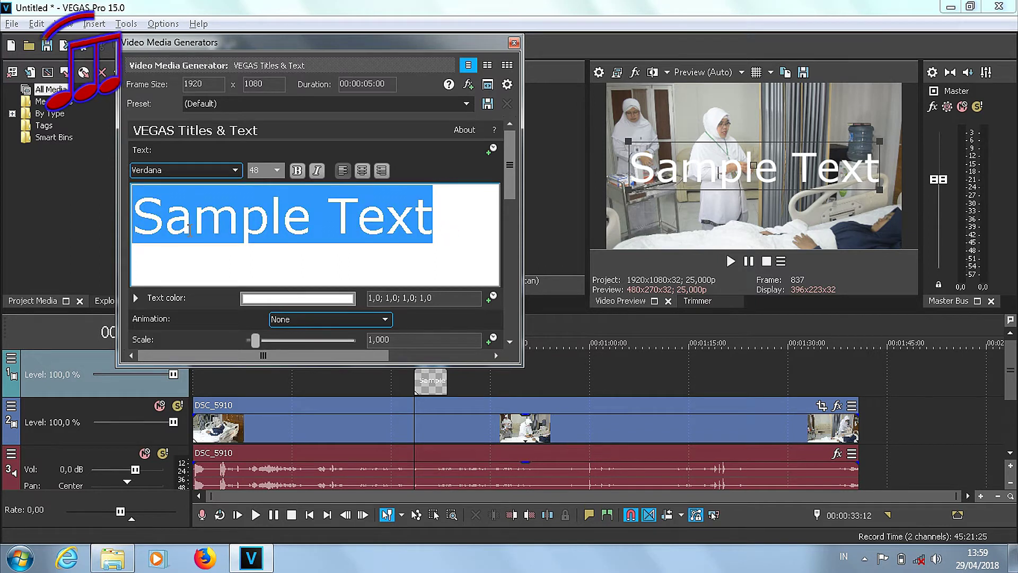
pyautogui.write('CON')
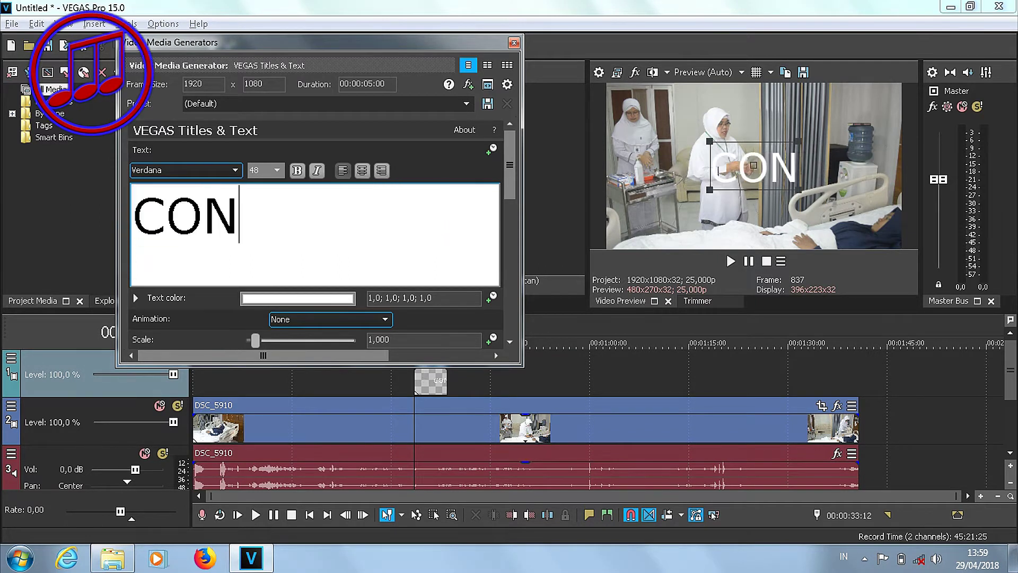
pyautogui.write('TOH TEKS')
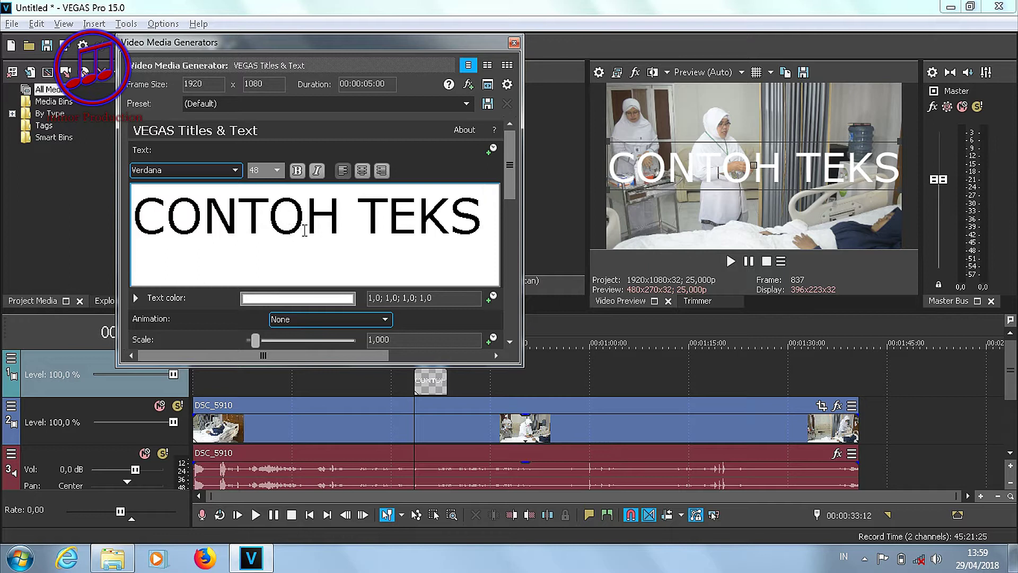
# Step: Browse the available fonts for the whole CONTOH TEKS title and set its font size to 24
pyautogui.click(209, 167)
pyautogui.click(209, 167)
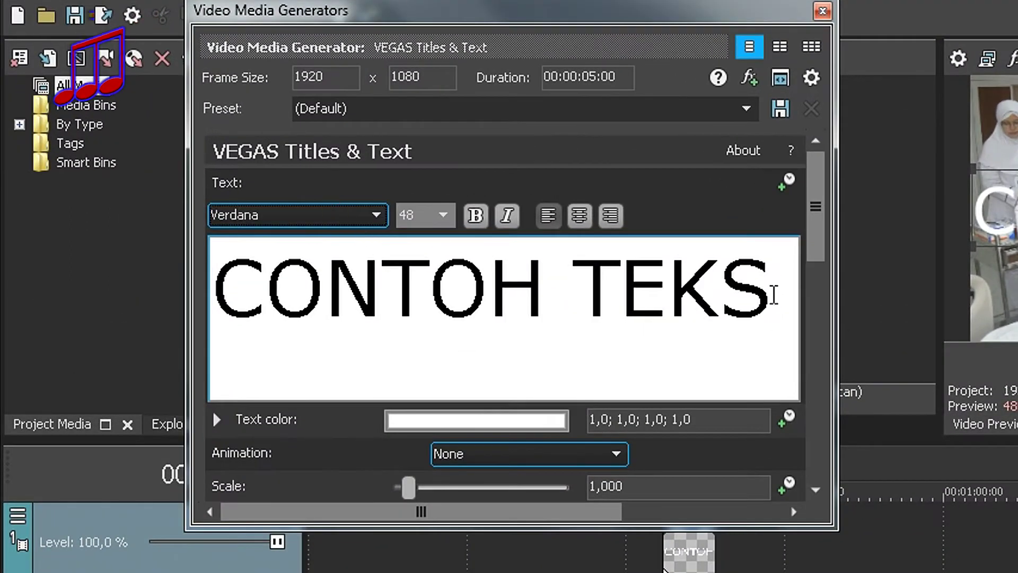
pyautogui.moveTo(753, 287); pyautogui.dragTo(210, 282)
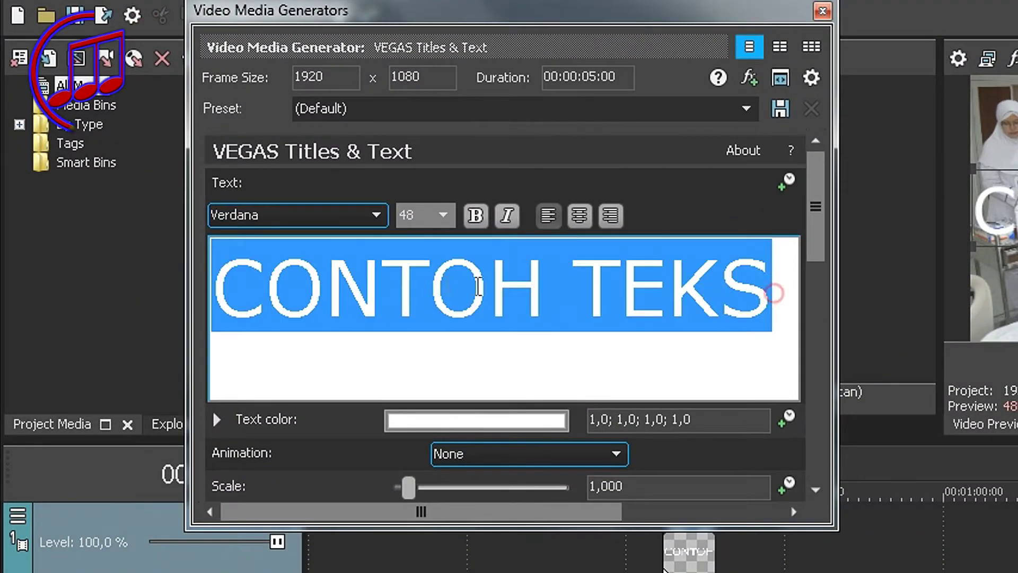
pyautogui.click(267, 213)
pyautogui.click(267, 237)
pyautogui.click(266, 215)
pyautogui.click(274, 455)
pyautogui.click(268, 516)
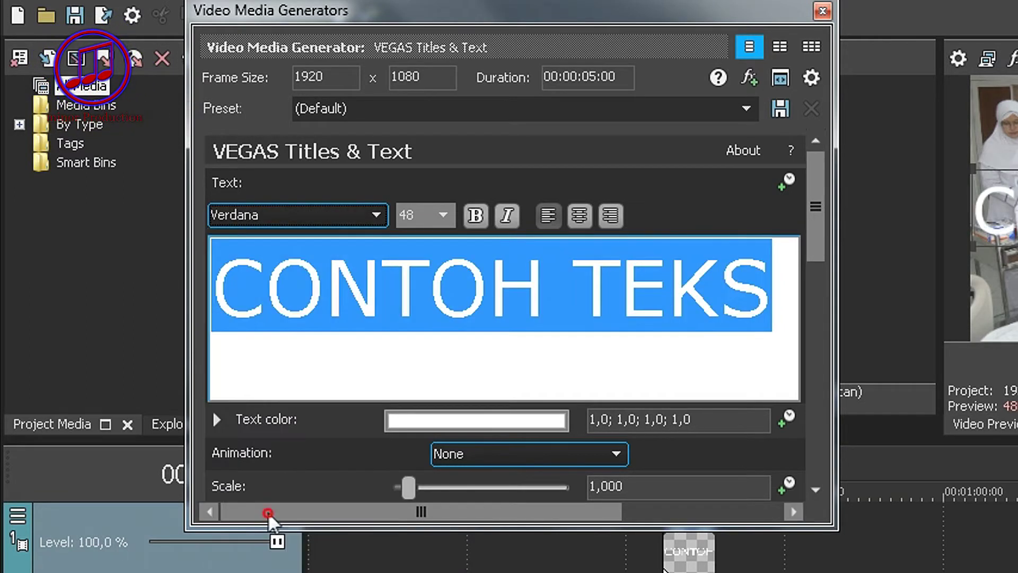
pyautogui.click(442, 215)
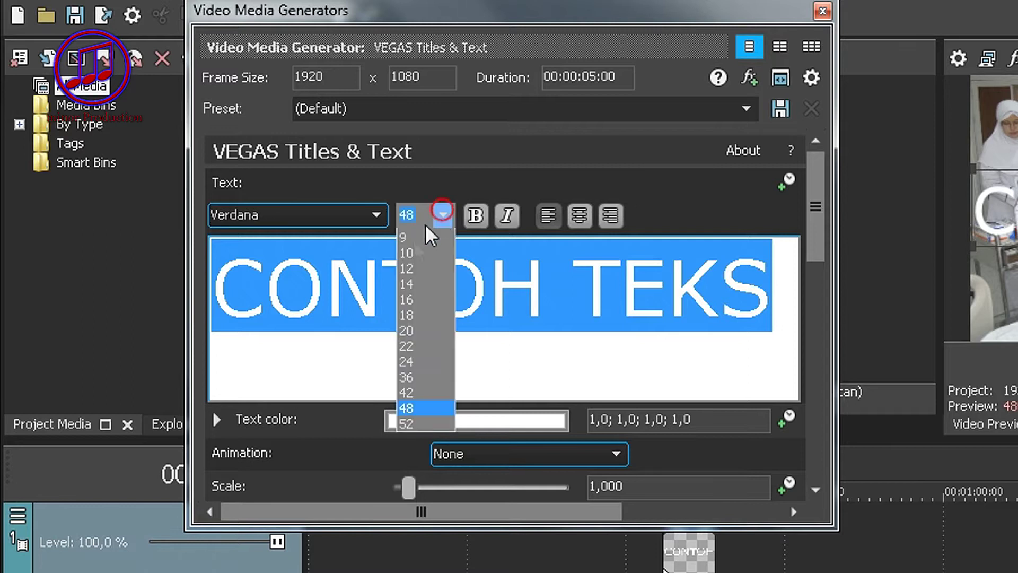
pyautogui.click(410, 356)
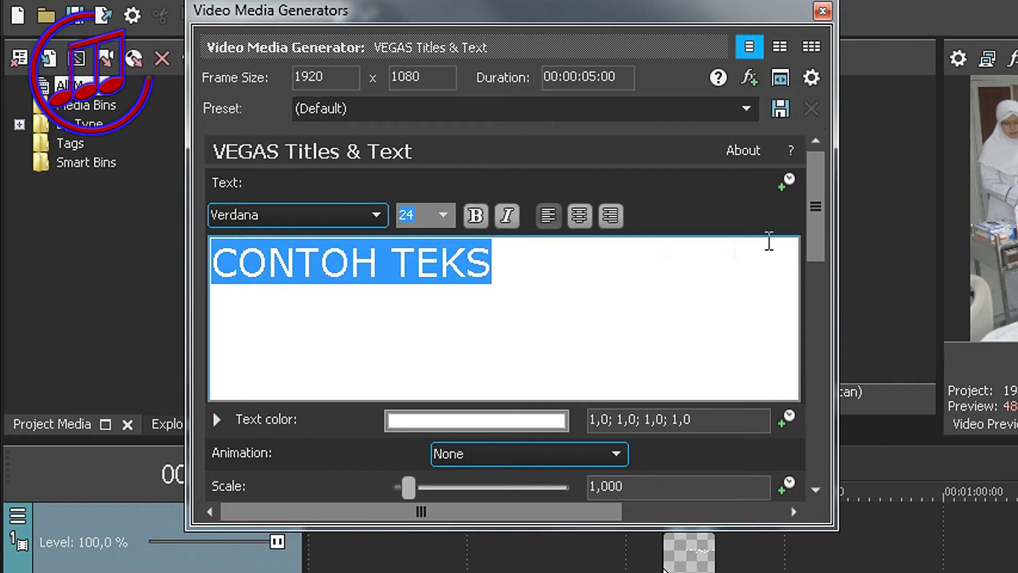
# Step: Try pink shades for the title's text color and settle on red (1,0; 0,07; 0,15; 1,0)
pyautogui.moveTo(822, 209); pyautogui.dragTo(816, 354)
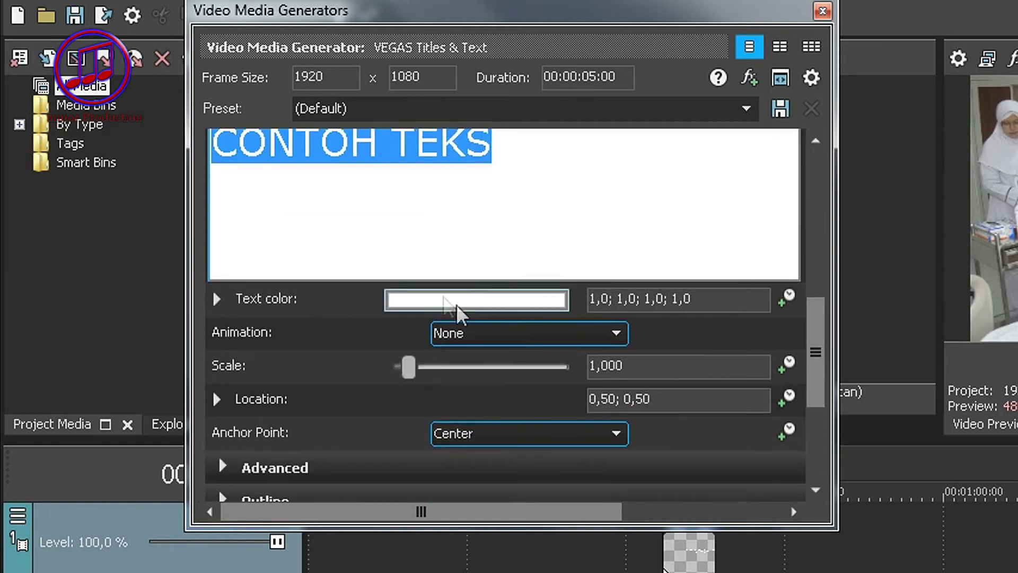
pyautogui.click(416, 304)
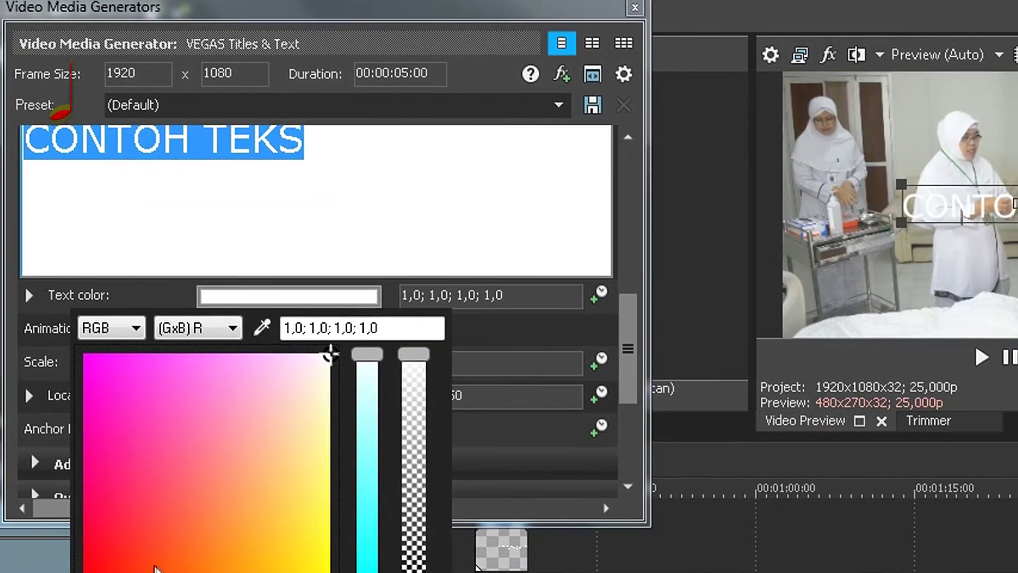
pyautogui.click(297, 566)
pyautogui.click(80, 571)
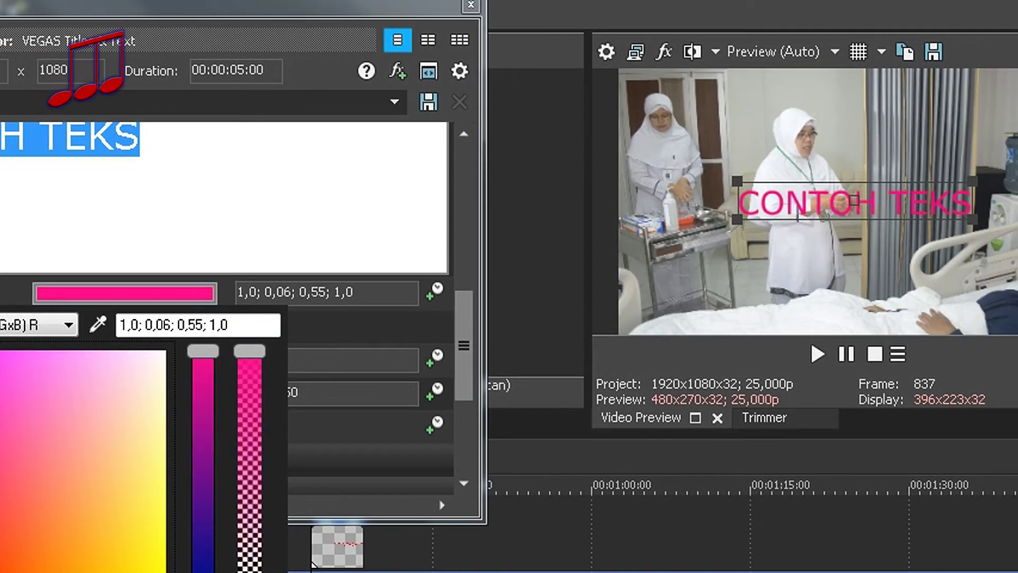
pyautogui.click(148, 567)
pyautogui.click(49, 385)
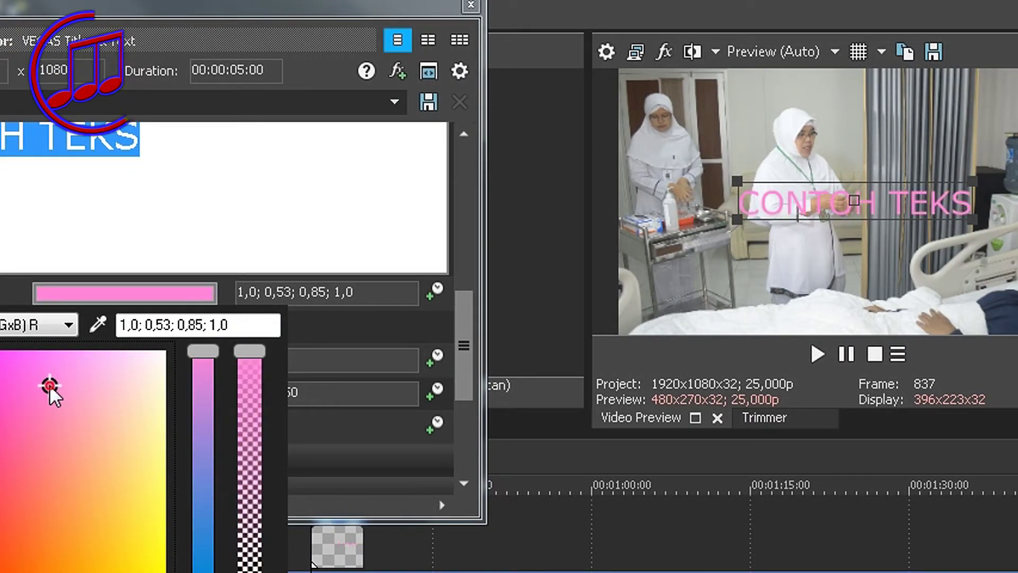
pyautogui.click(3, 536)
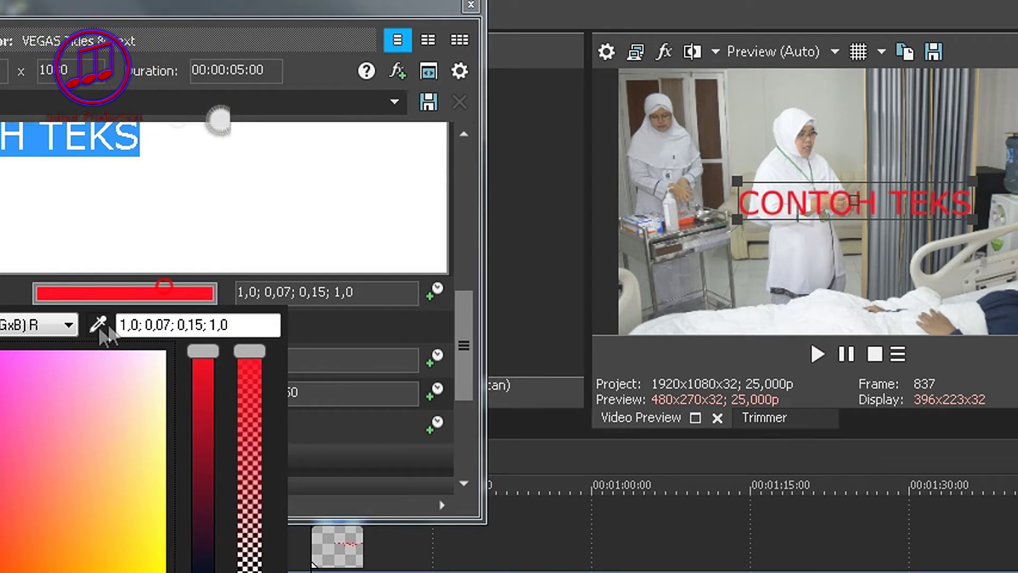
pyautogui.click(455, 313)
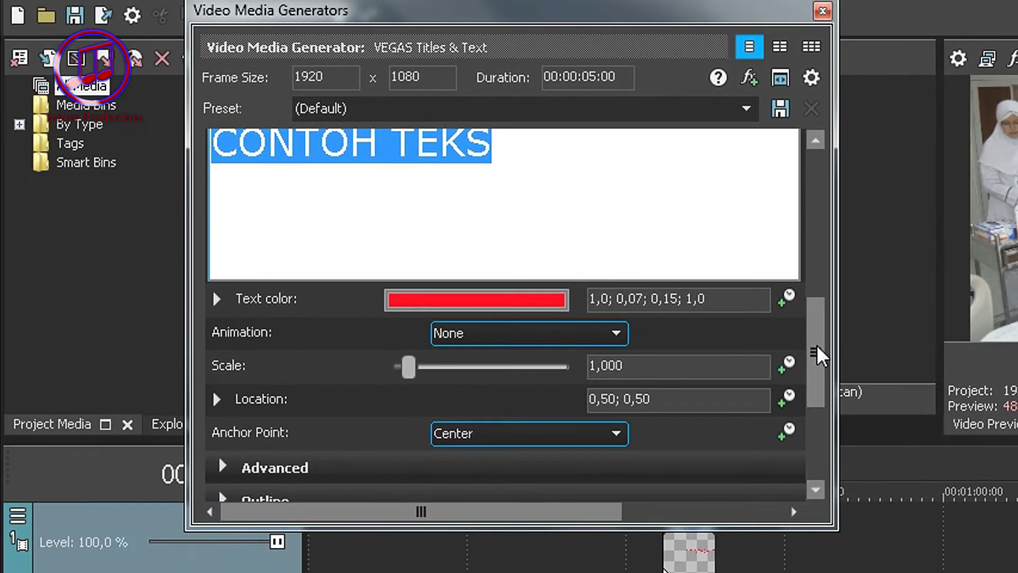
# Step: Expand the title's outline settings and set the outline width to about 7
pyautogui.moveTo(465, 339); pyautogui.dragTo(459, 404)
pyautogui.moveTo(810, 402); pyautogui.dragTo(809, 423)
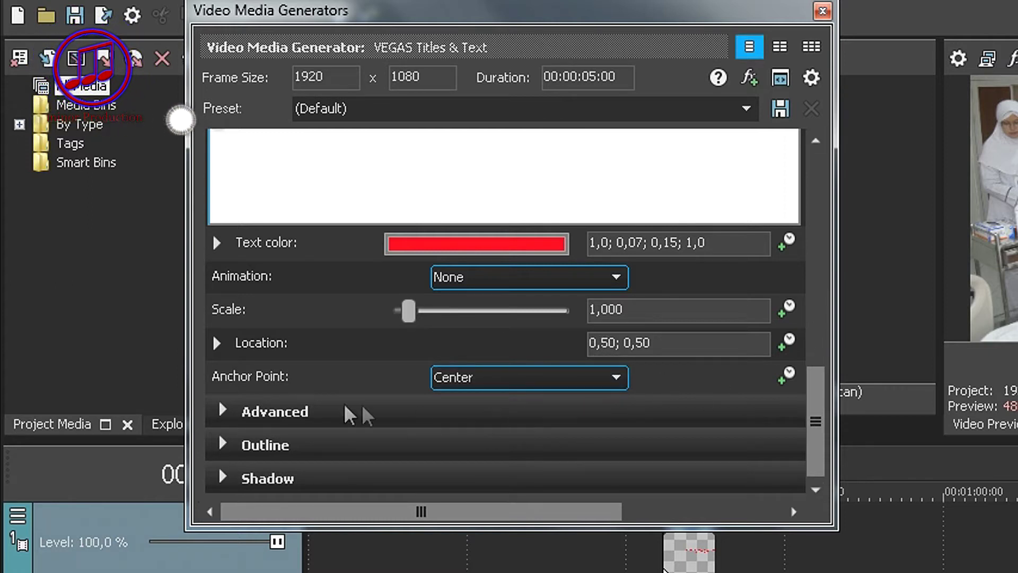
pyautogui.click(224, 443)
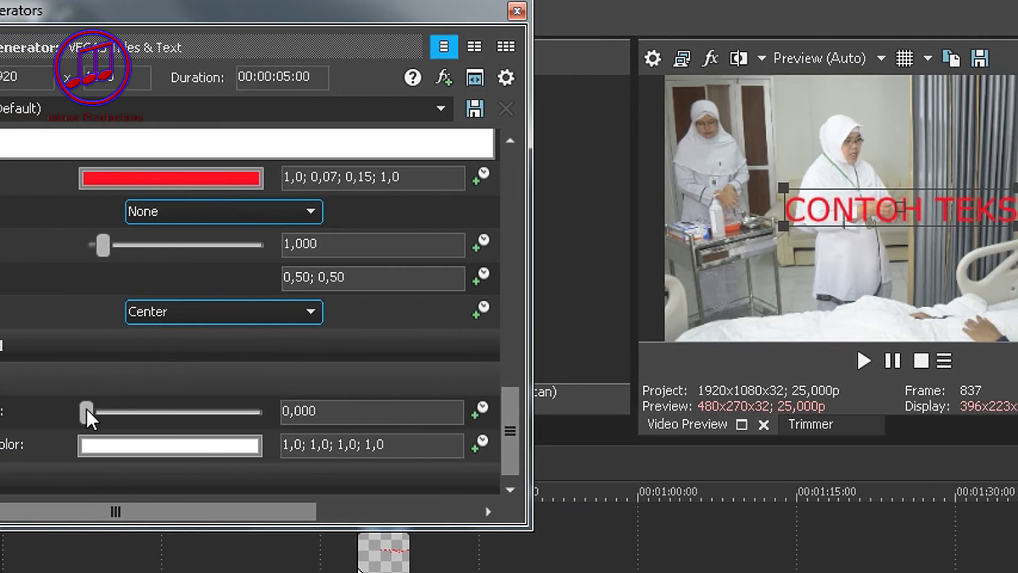
pyautogui.moveTo(126, 412); pyautogui.dragTo(208, 425)
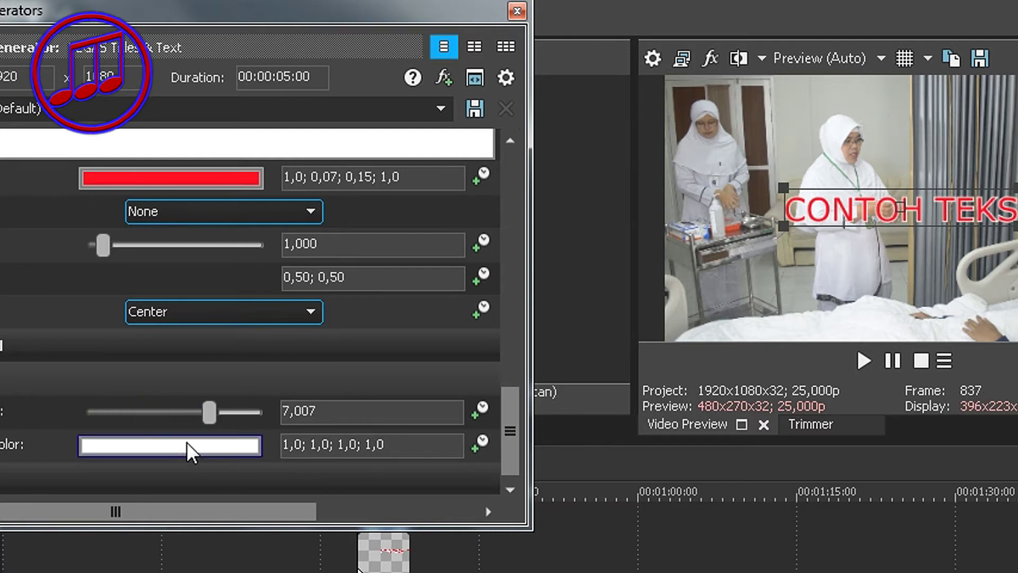
# Step: Set the outline color to near-black (0,06; 0,08; 0,11; 1,0) and reduce the outline width to about 3,21
pyautogui.click(189, 447)
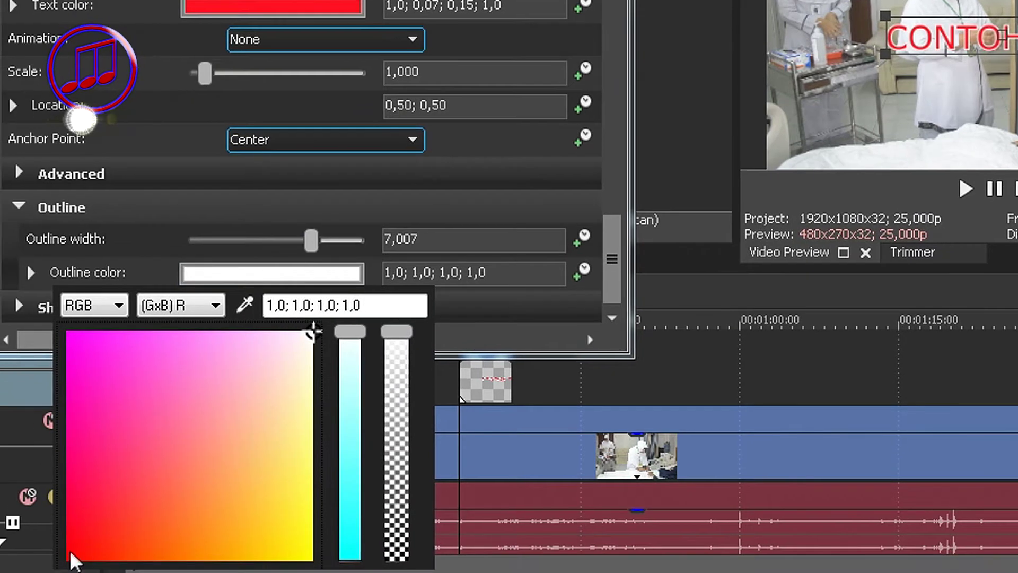
pyautogui.click(84, 538)
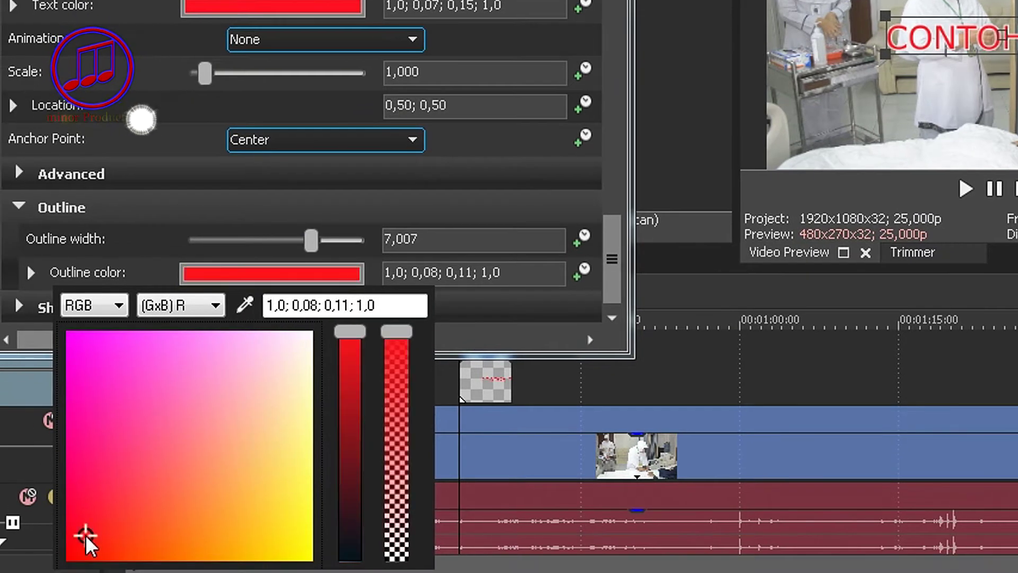
pyautogui.click(352, 552)
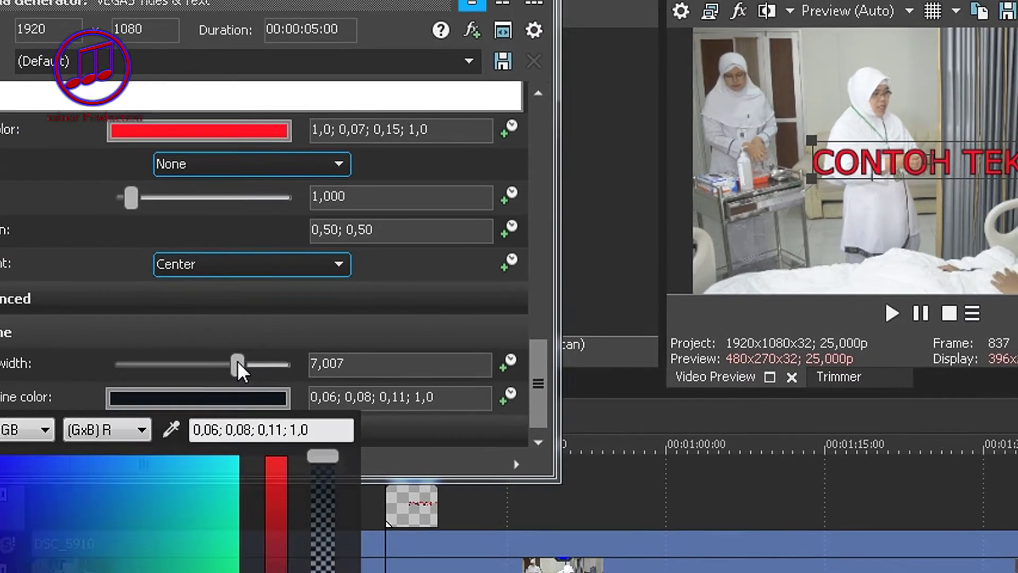
pyautogui.click(237, 363)
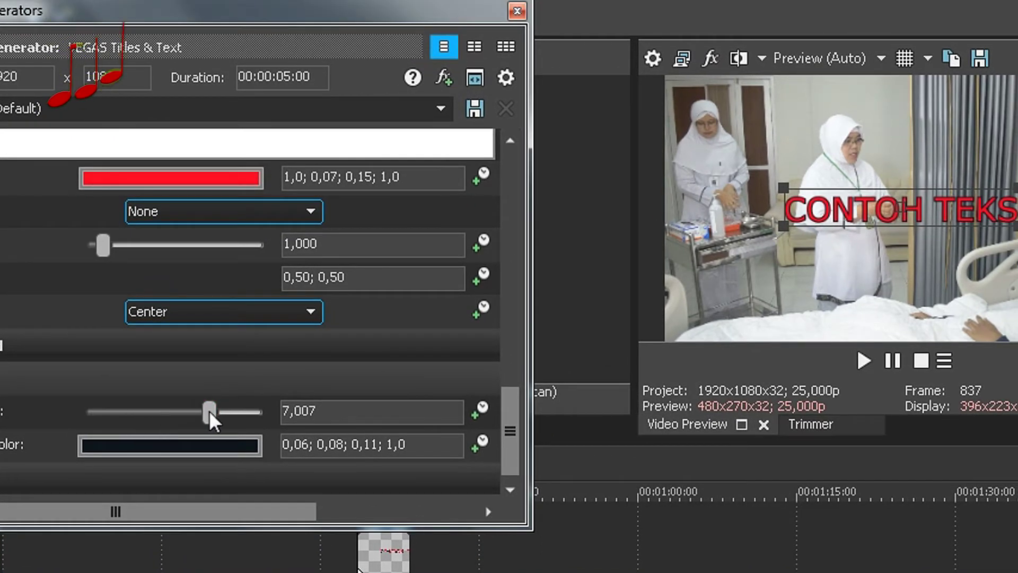
pyautogui.moveTo(202, 409); pyautogui.dragTo(141, 407)
# Step: Enable the title's shadow and disable it again
pyautogui.scroll(-5, 141, 407)
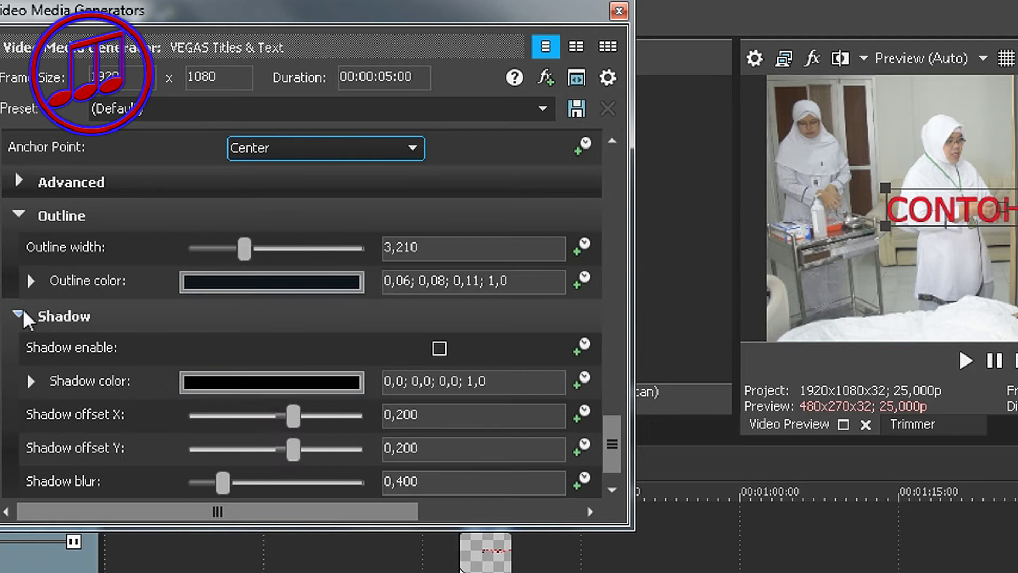
pyautogui.click(439, 349)
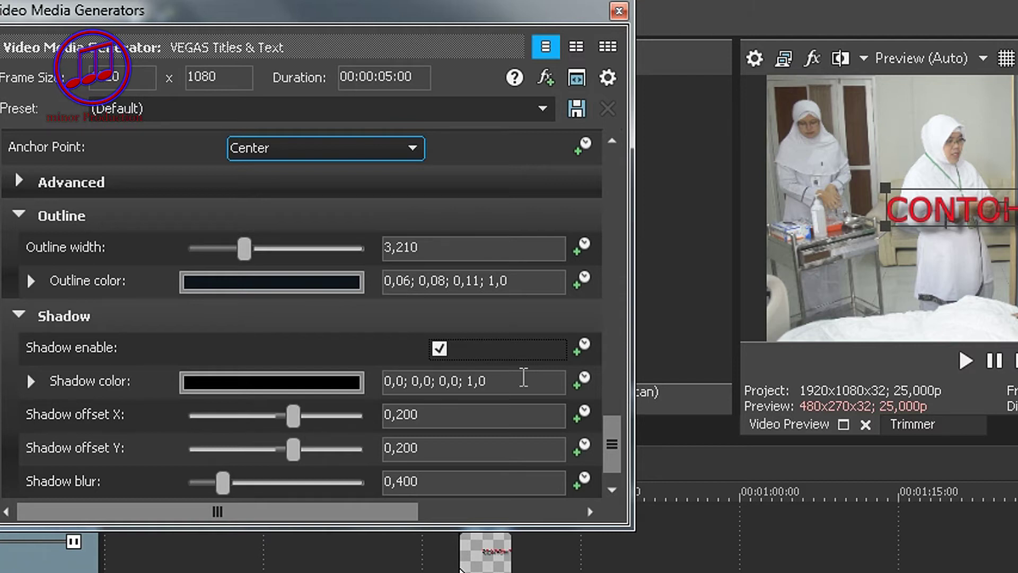
pyautogui.click(438, 350)
# Step: Return to the start of the title's settings and close the media generator window
pyautogui.moveTo(616, 438); pyautogui.dragTo(614, 145)
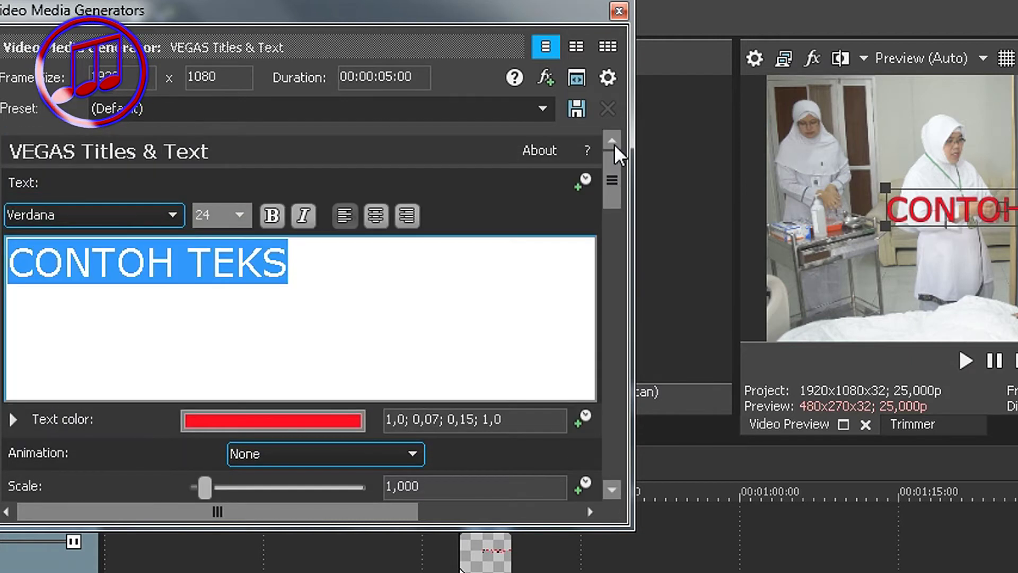
pyautogui.click(619, 12)
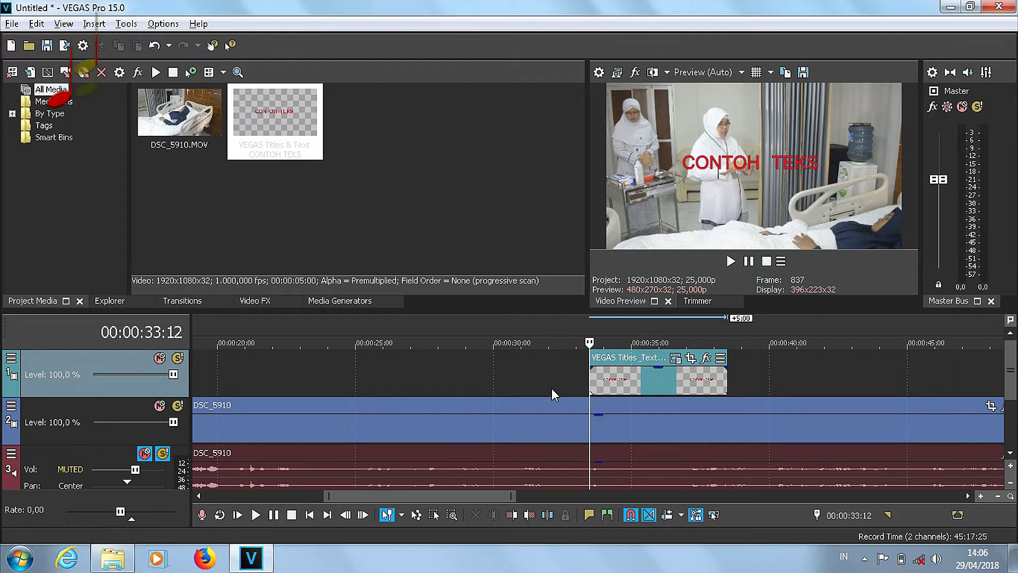
# Step: Move the title event to the start of its track and preview playback from the beginning of the project
pyautogui.scroll(-2, 544, 378)
pyautogui.moveTo(631, 380); pyautogui.dragTo(157, 382)
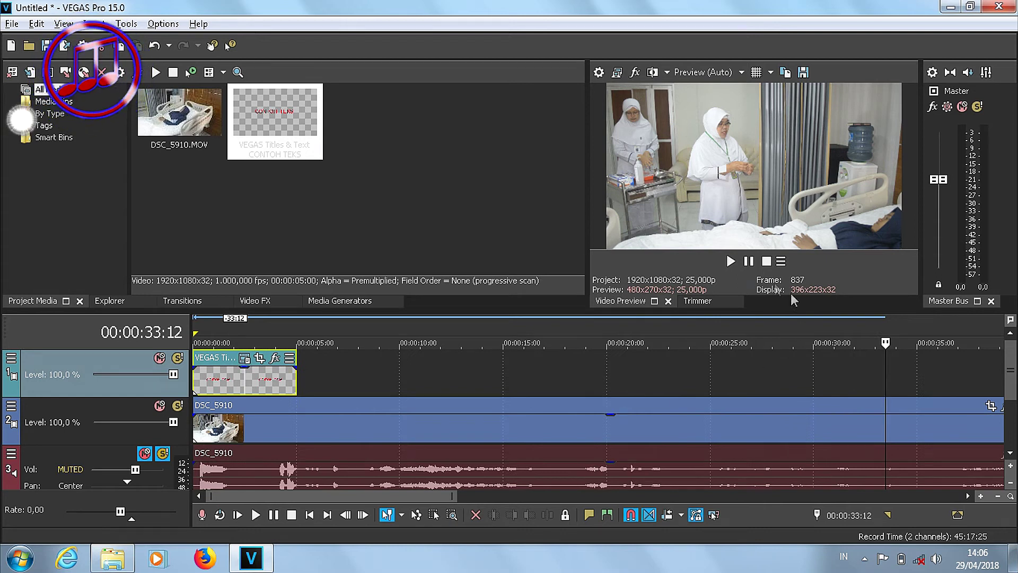
pyautogui.click(309, 515)
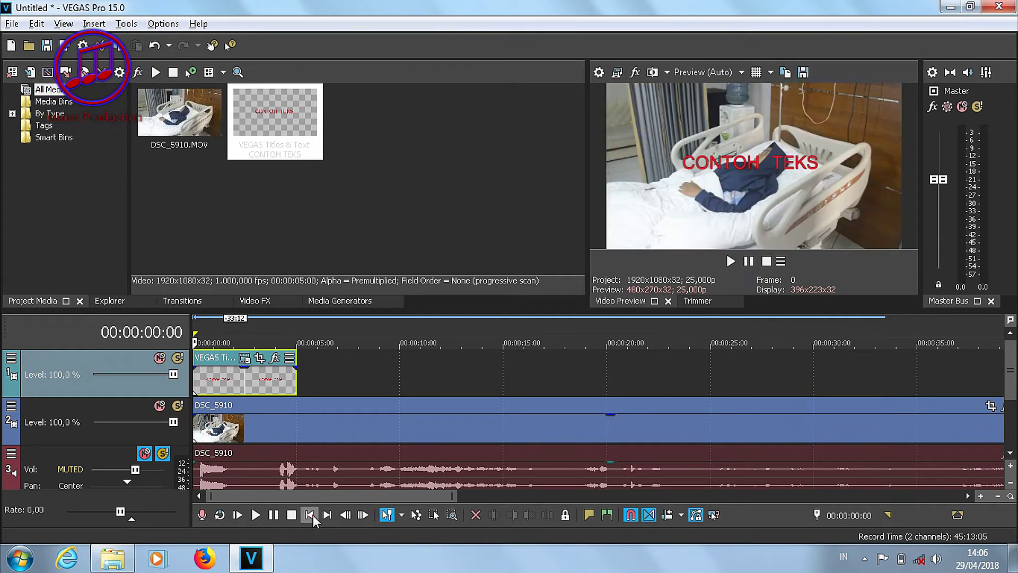
pyautogui.click(731, 261)
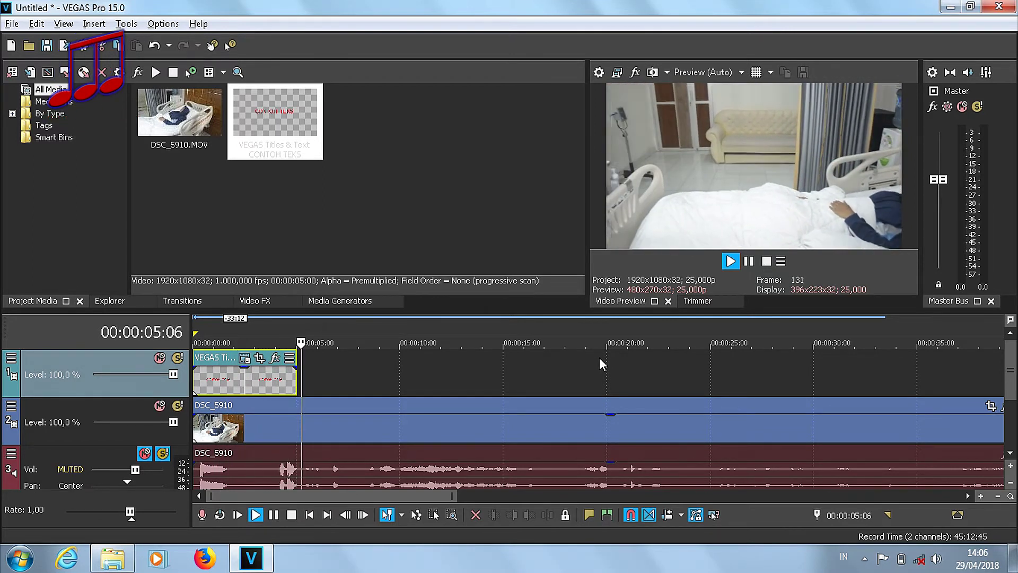
pyautogui.press('space')
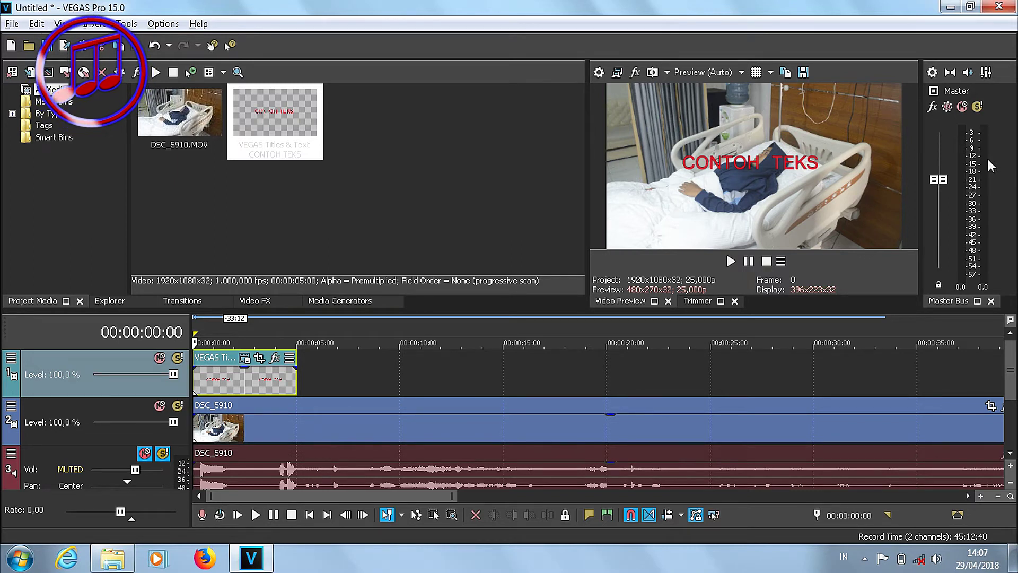
# Step: Open Event Pan/Crop for the title event and shift the crop frame horizontally to an X Center of about 2.375
pyautogui.scroll(3, 344, 388)
pyautogui.scroll(2, 457, 397)
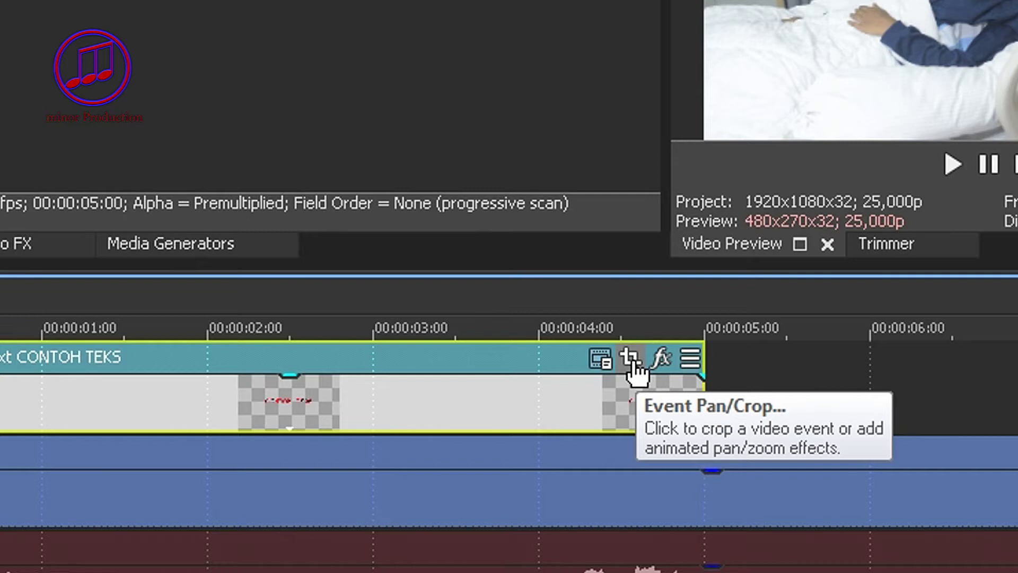
pyautogui.click(631, 360)
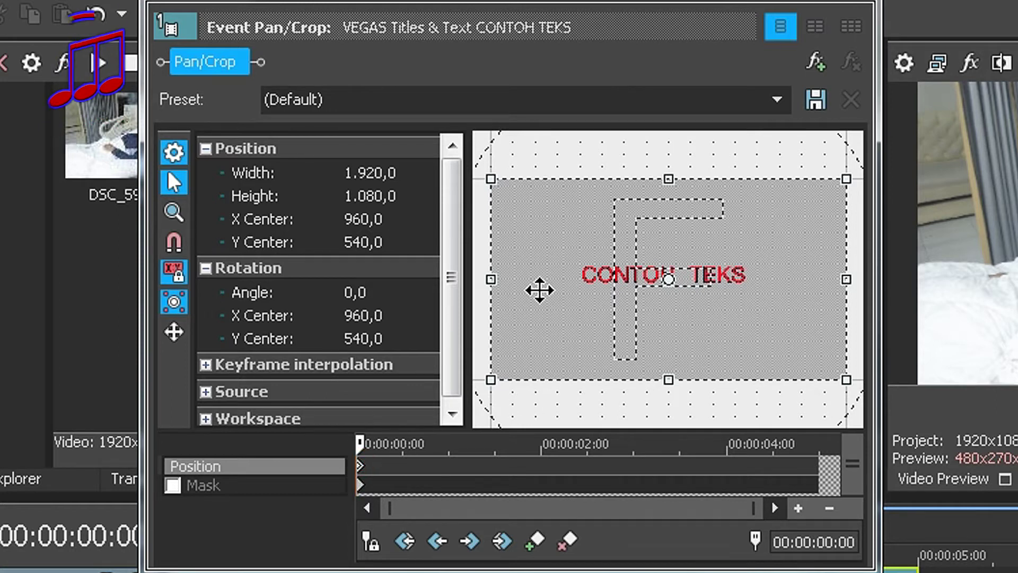
pyautogui.moveTo(540, 290); pyautogui.dragTo(802, 290)
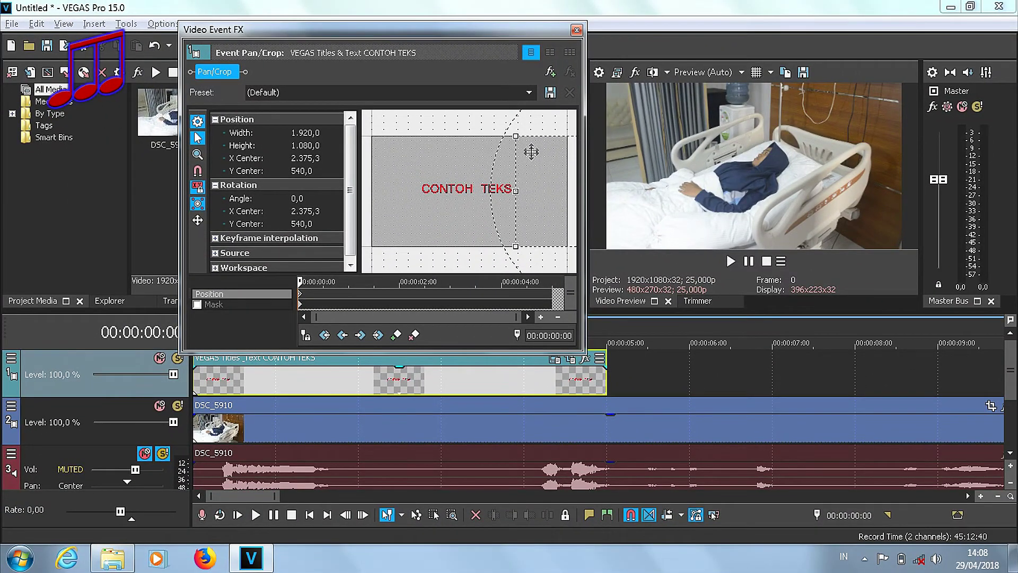
pyautogui.scroll(-4, 486, 256)
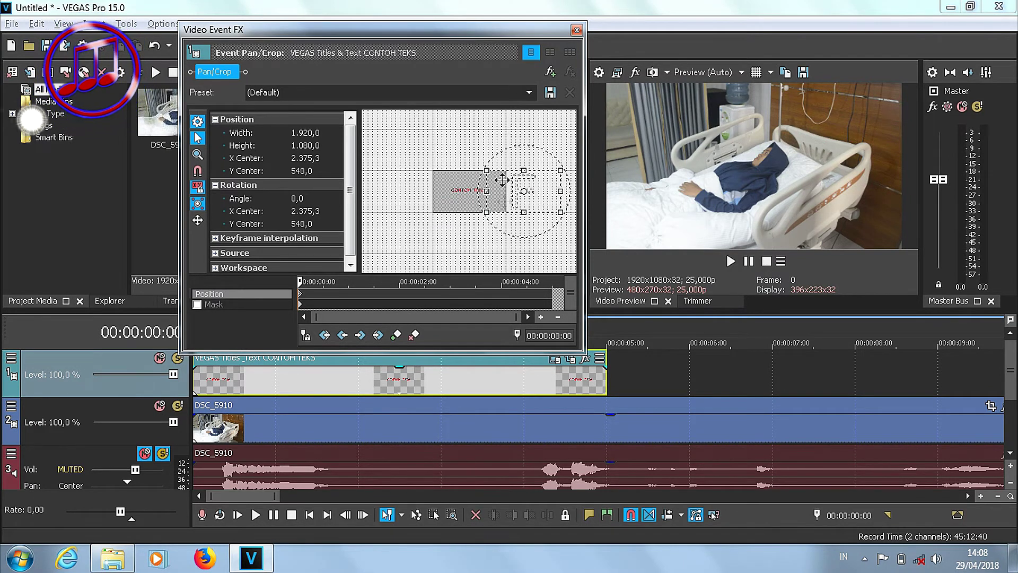
pyautogui.scroll(3, 470, 177)
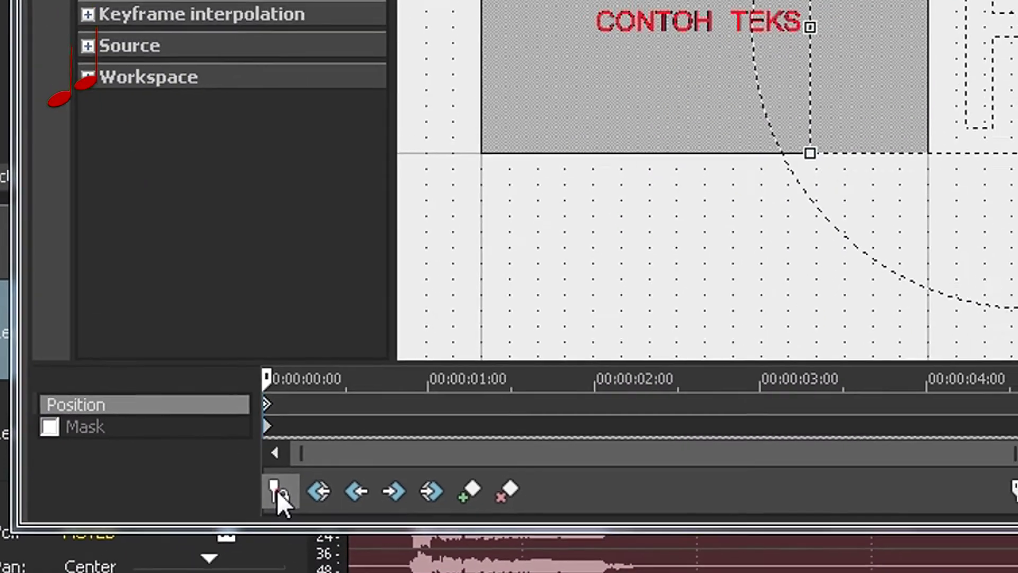
# Step: Sync the keyframe cursor with the timeline and, at 00:00:02:00, move the crop frame back to about X 962,3, Y 546,8
pyautogui.click(314, 475)
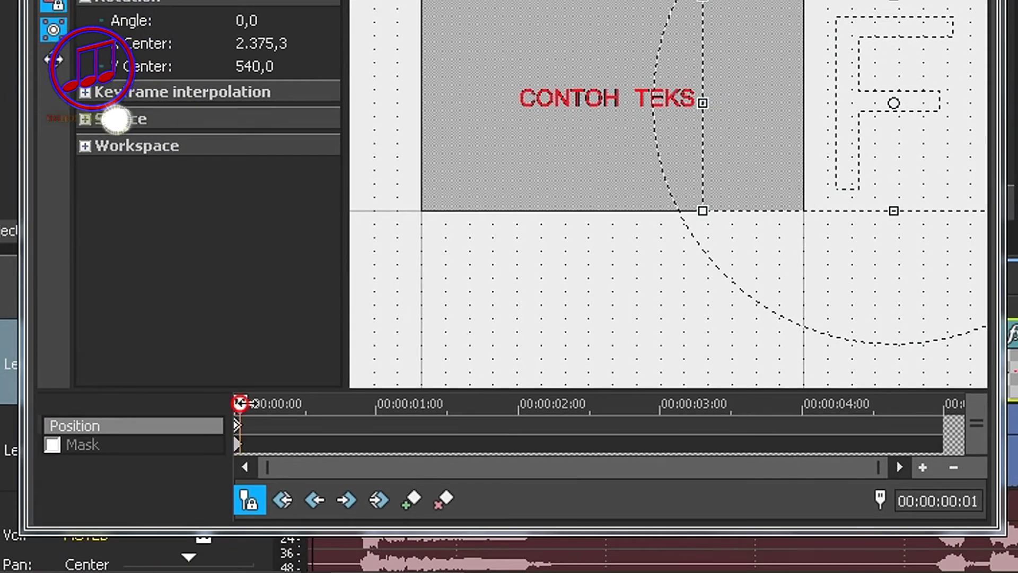
pyautogui.moveTo(239, 404); pyautogui.dragTo(502, 403)
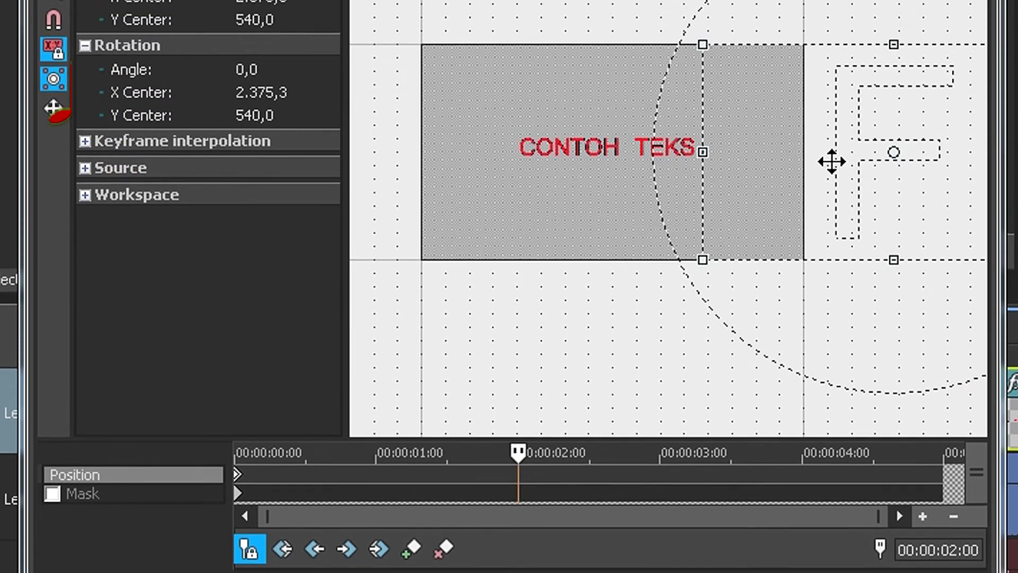
pyautogui.moveTo(832, 161); pyautogui.dragTo(654, 161)
pyautogui.moveTo(654, 228); pyautogui.dragTo(551, 230)
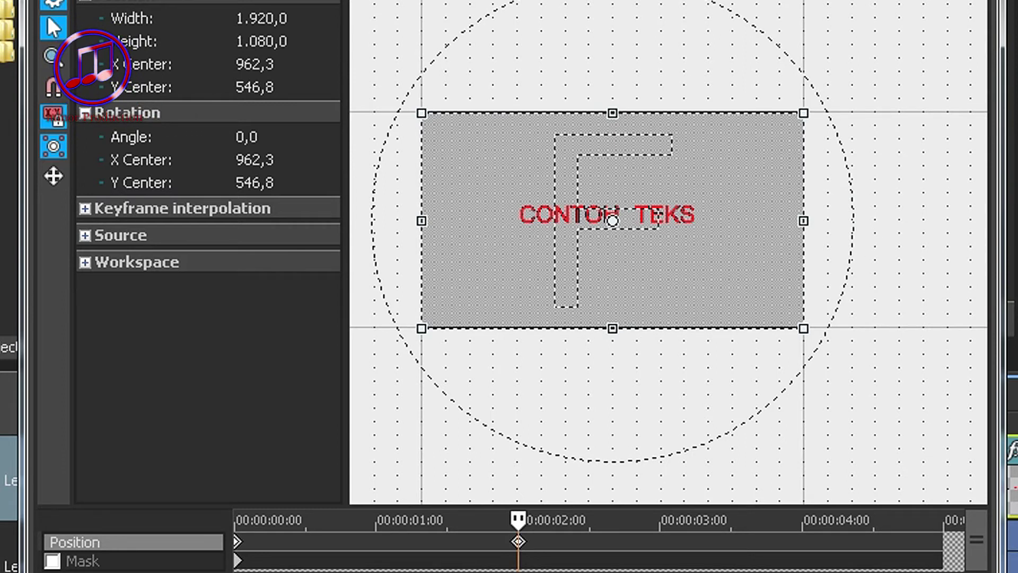
pyautogui.click(237, 541)
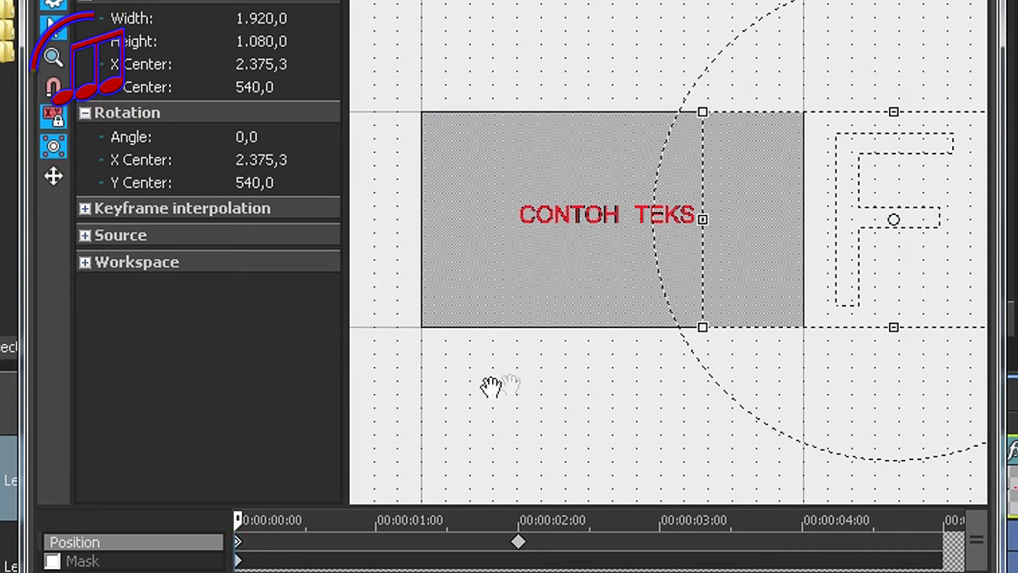
pyautogui.moveTo(237, 523); pyautogui.dragTo(511, 524)
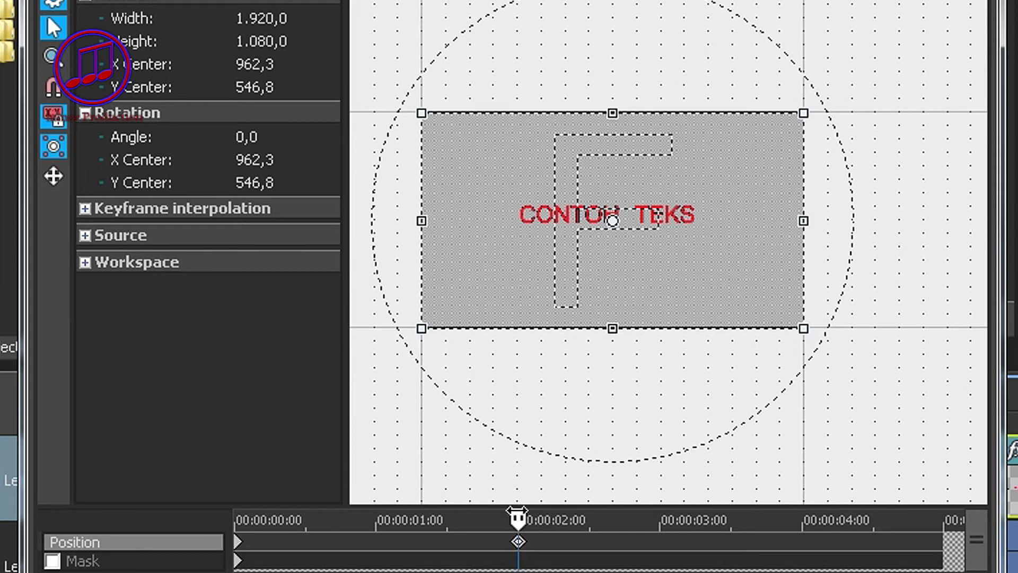
# Step: Create a position keyframe at 00:00:02:24 and review the hold between it and the two-second keyframe
pyautogui.moveTo(528, 518); pyautogui.dragTo(660, 523)
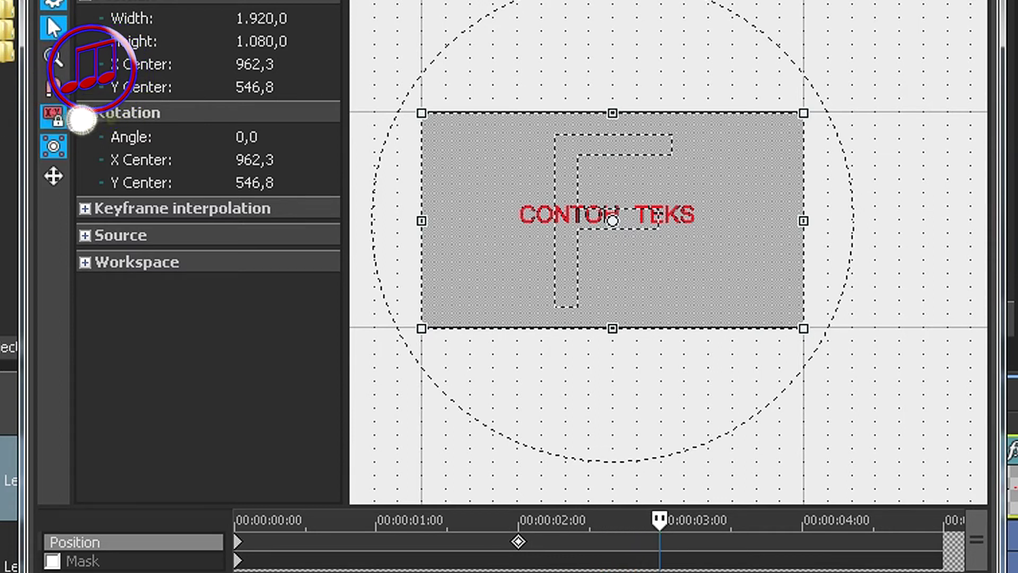
pyautogui.moveTo(660, 523)
pyautogui.mouseDown()
pyautogui.moveTo(523, 537)
pyautogui.moveTo(655, 527)
pyautogui.mouseUp()
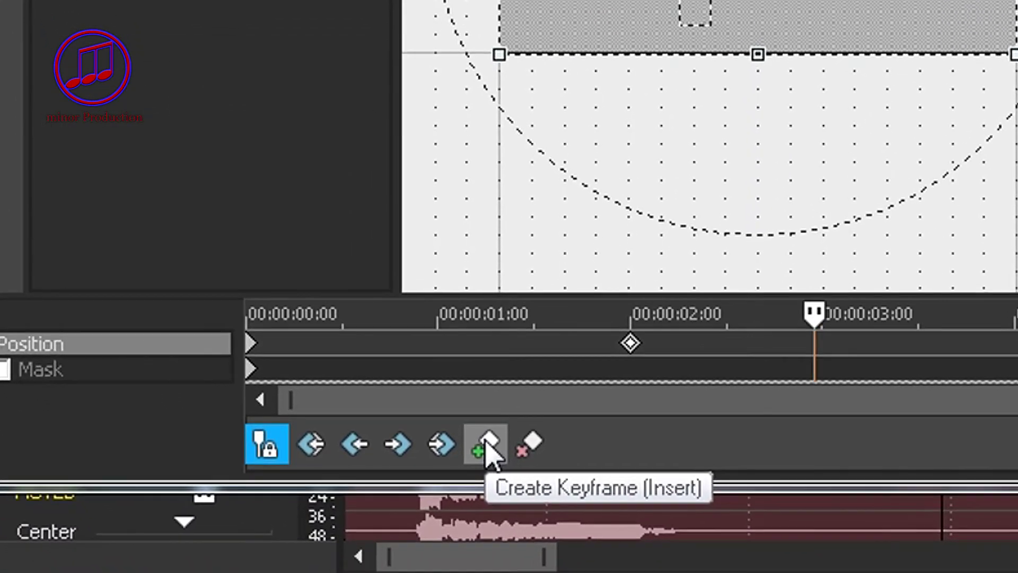
pyautogui.click(476, 459)
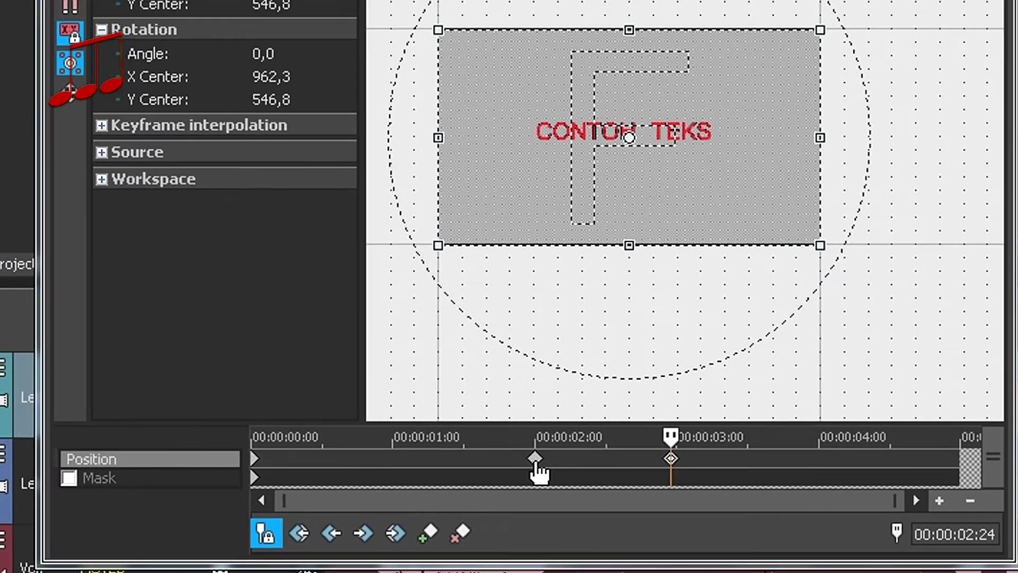
pyautogui.click(535, 458)
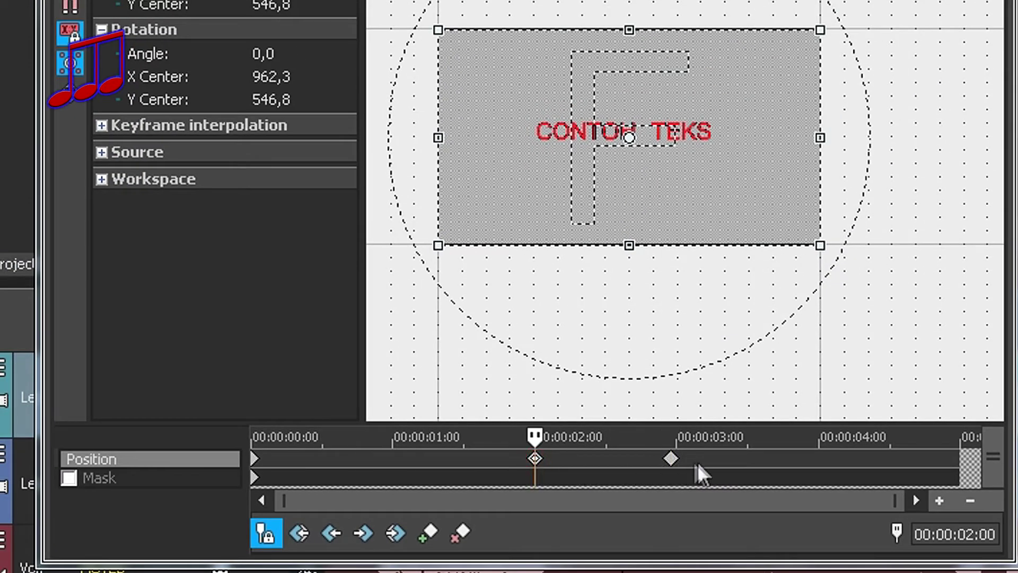
pyautogui.click(670, 459)
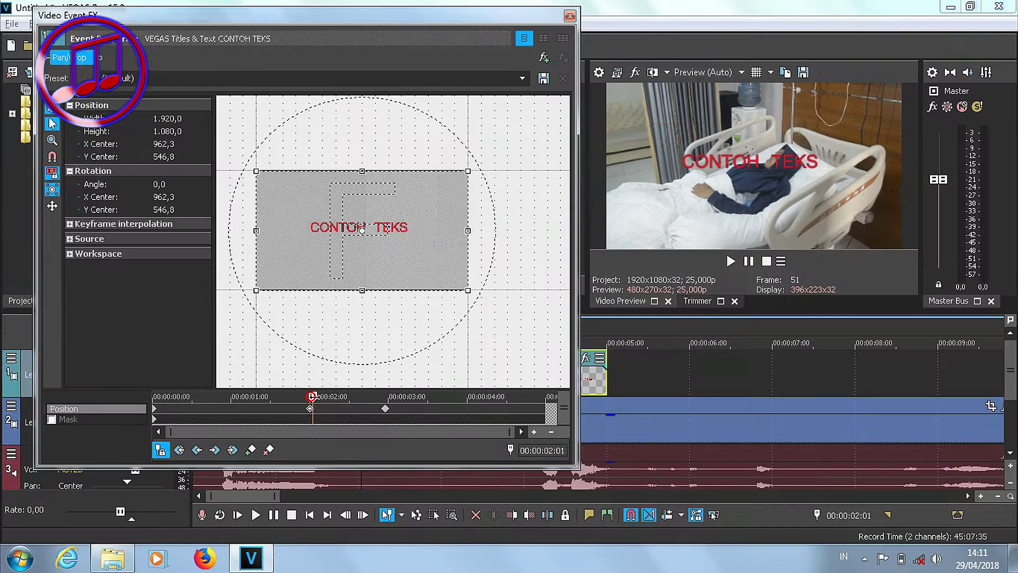
pyautogui.moveTo(534, 436); pyautogui.dragTo(648, 436)
pyautogui.moveTo(374, 398)
pyautogui.mouseDown()
pyautogui.moveTo(310, 396)
pyautogui.moveTo(386, 397)
pyautogui.moveTo(312, 397)
pyautogui.moveTo(385, 406)
pyautogui.mouseUp()
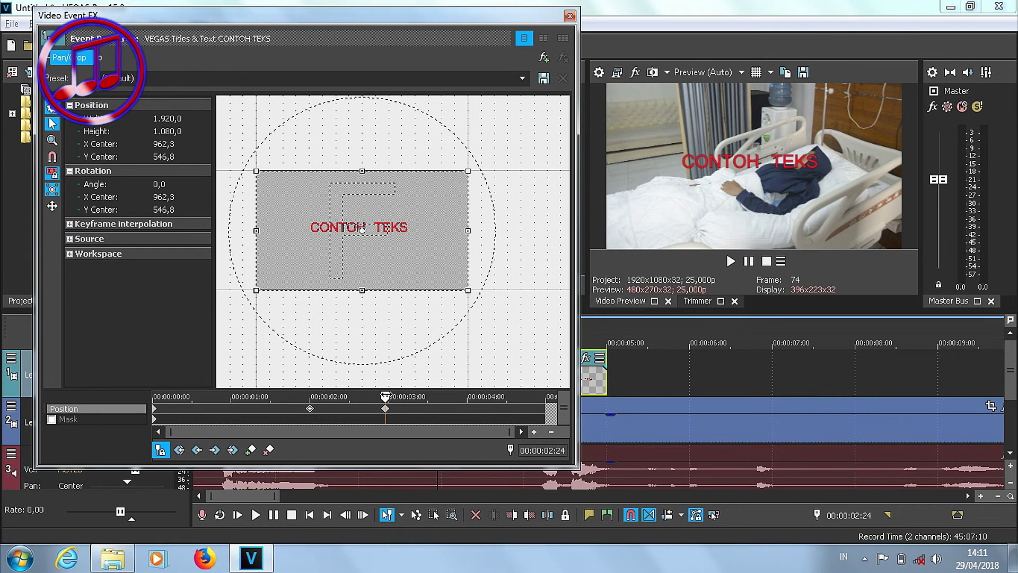
# Step: At 00:00:05:00, shift the crop frame to X Center -525,0 and Y Center 540,0, and scrub through the exit motion
pyautogui.moveTo(385, 406); pyautogui.dragTo(550, 405)
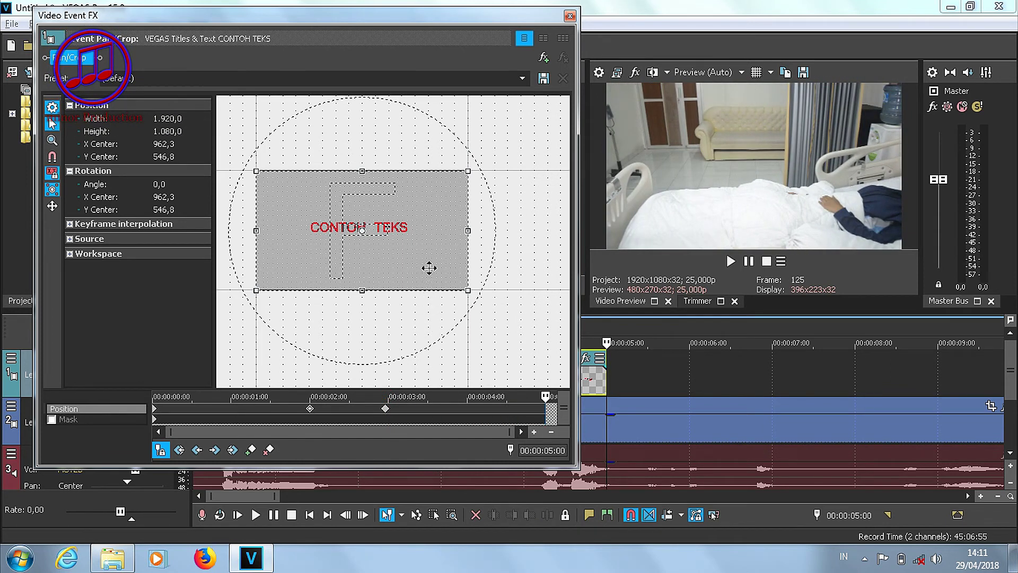
pyautogui.moveTo(435, 244); pyautogui.dragTo(271, 244)
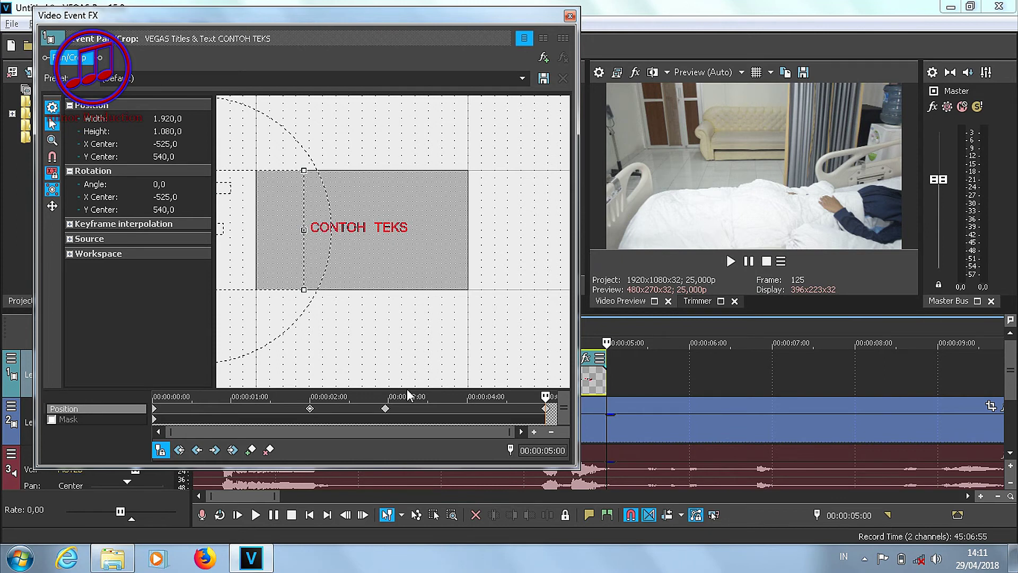
pyautogui.click(386, 410)
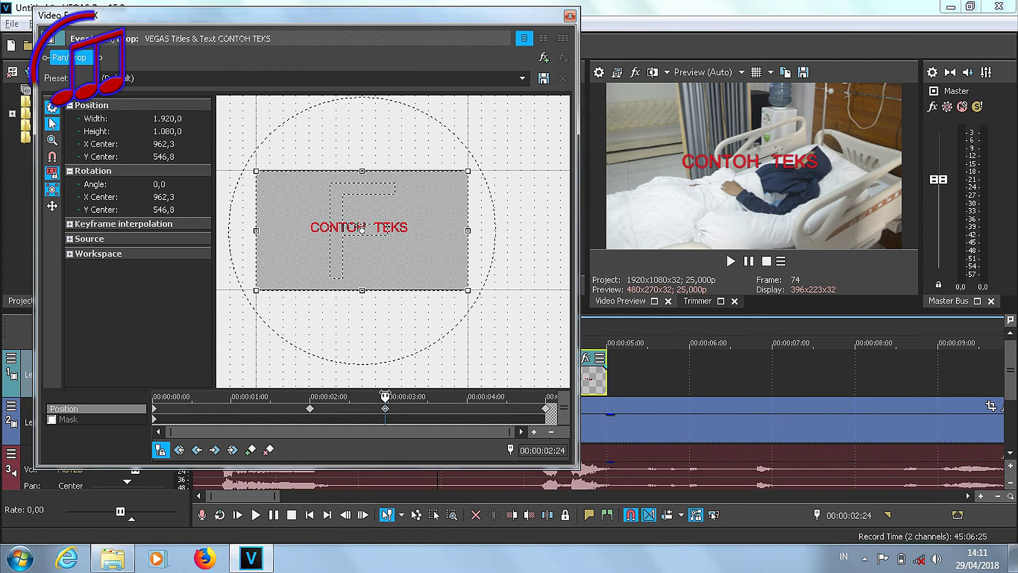
pyautogui.press('space')
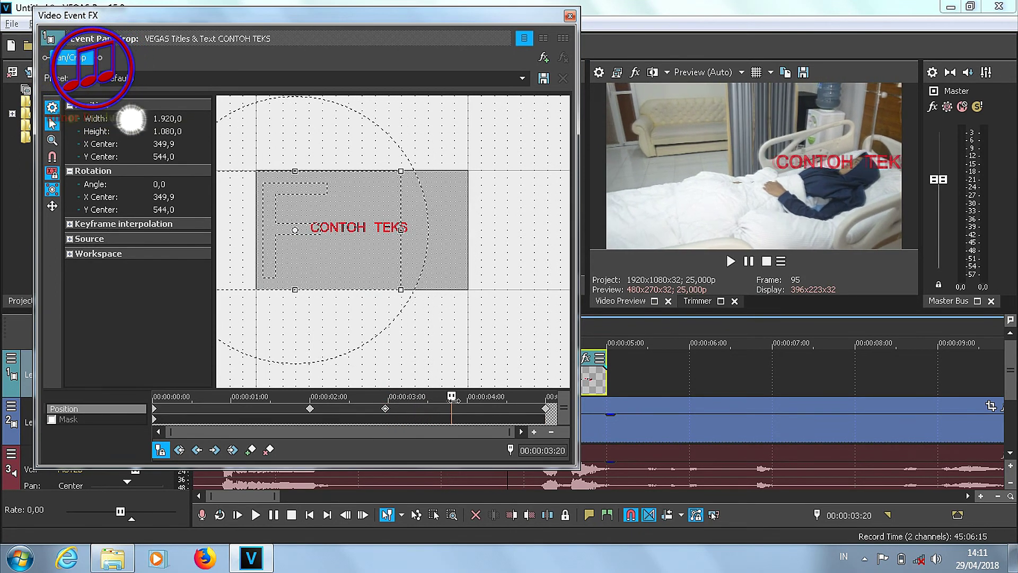
pyautogui.moveTo(470, 401); pyautogui.dragTo(553, 417)
# Step: Return to the first position keyframe, play the title animation in the preview and stop it
pyautogui.click(154, 409)
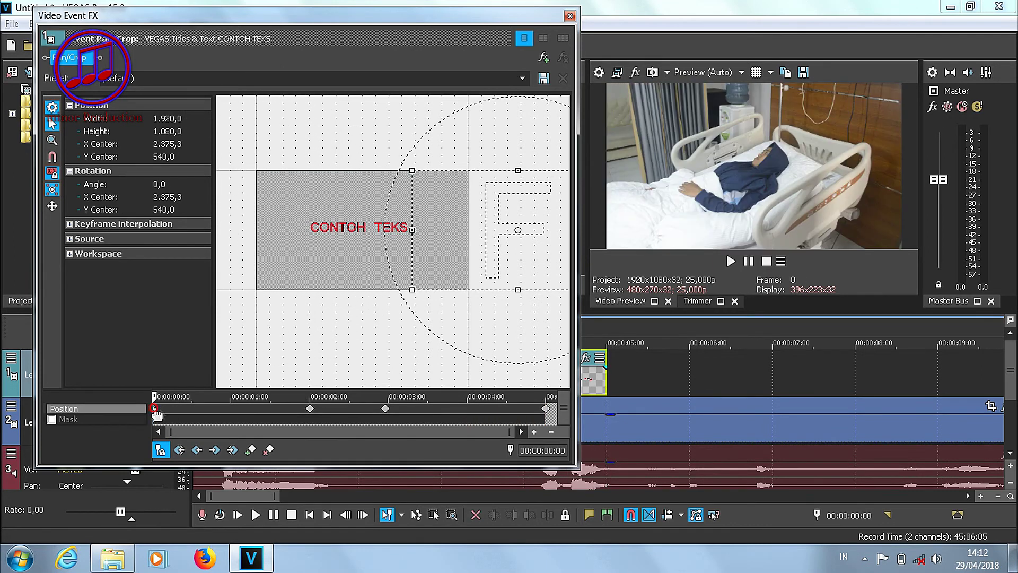
pyautogui.click(731, 261)
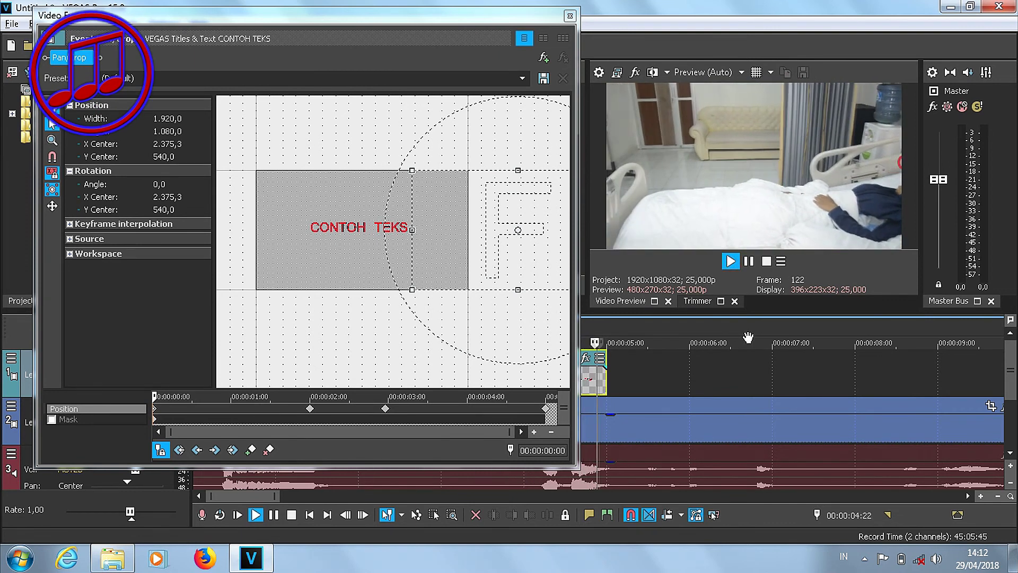
pyautogui.click(767, 261)
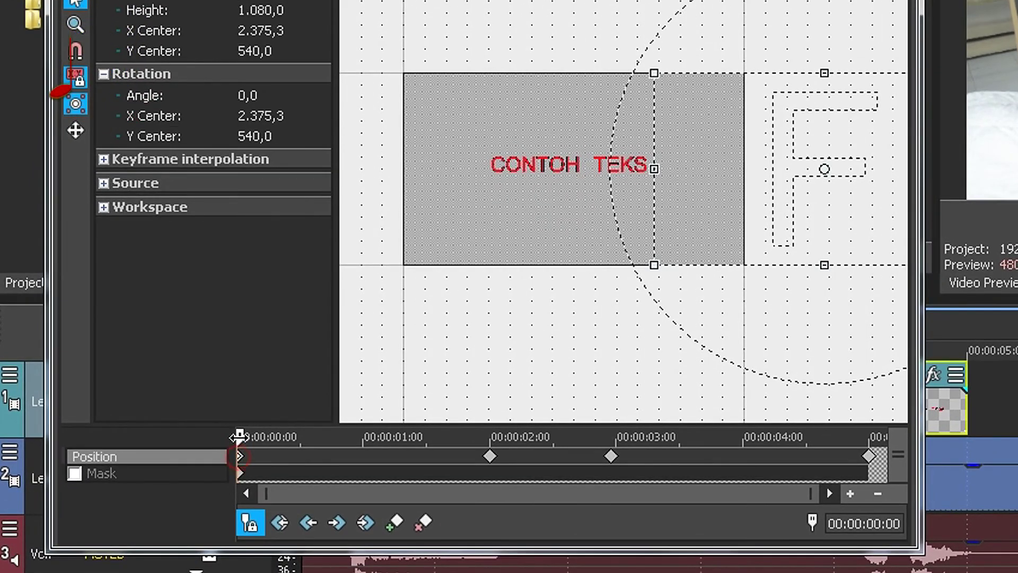
# Step: Retime the middle position keyframes, moving the second one to 00:00:01:12 and the third one to about 3.7 seconds
pyautogui.moveTo(239, 436); pyautogui.dragTo(480, 446)
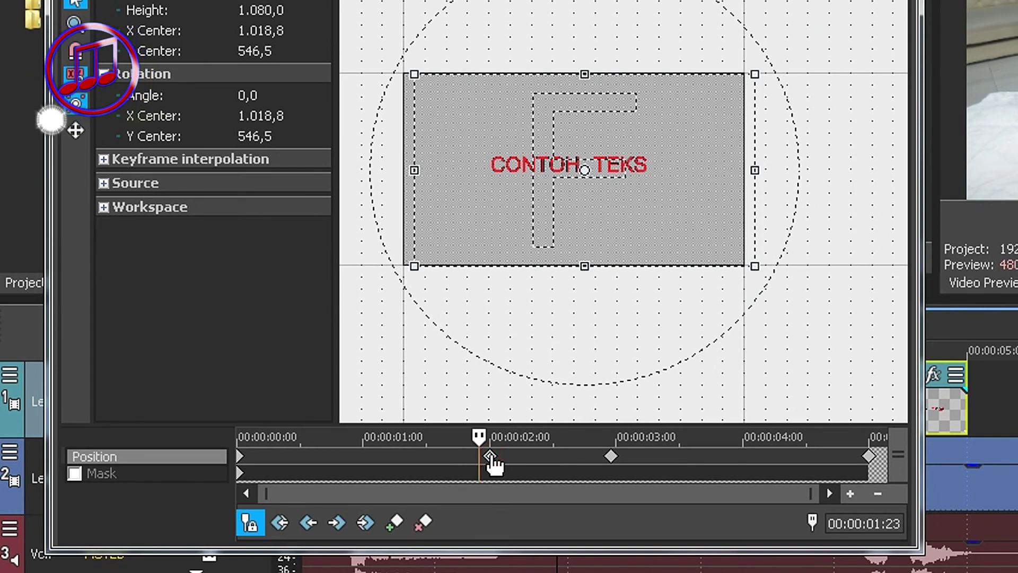
pyautogui.moveTo(494, 465); pyautogui.dragTo(463, 466)
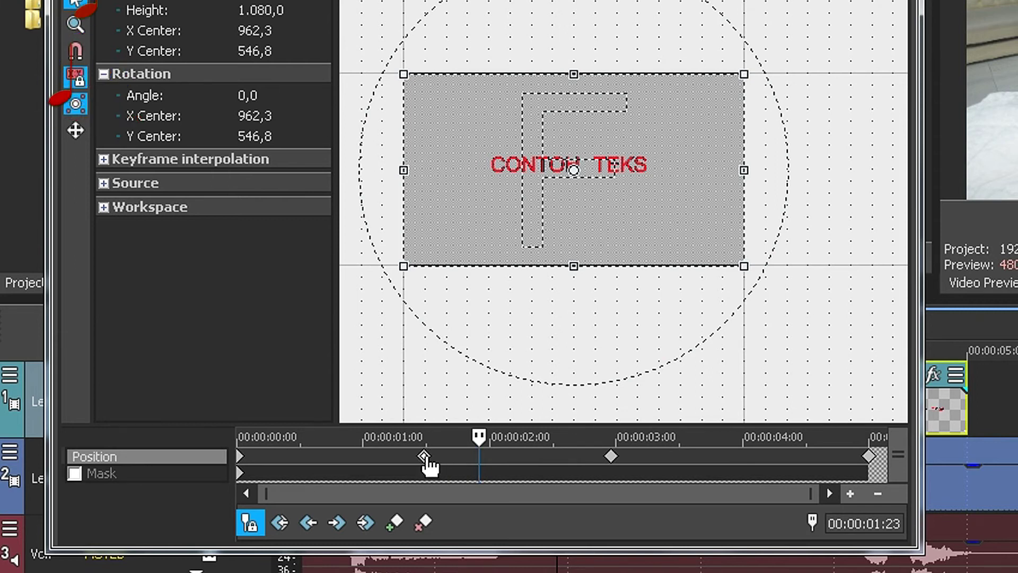
pyautogui.moveTo(613, 459); pyautogui.dragTo(703, 458)
pyautogui.hotkey('ctrl', 'Left')
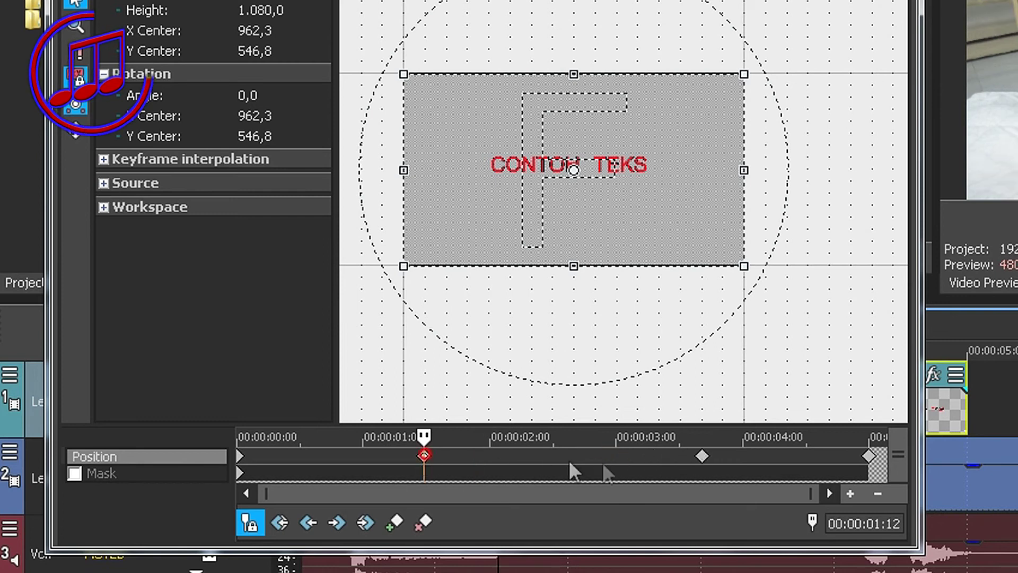
# Step: Check the moved third keyframe, then play the retimed title animation from the start and stop playback
pyautogui.click(702, 457)
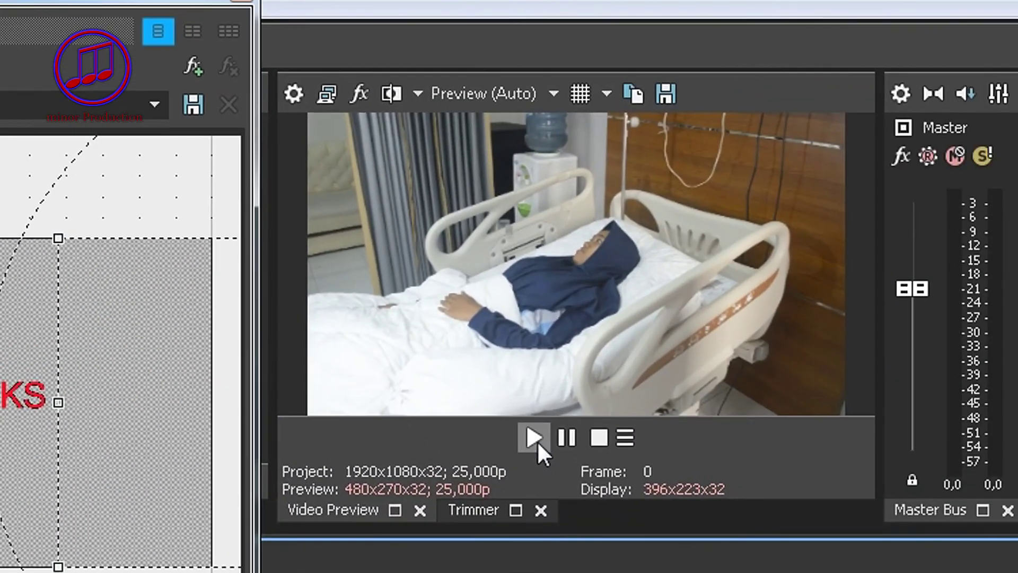
pyautogui.click(534, 440)
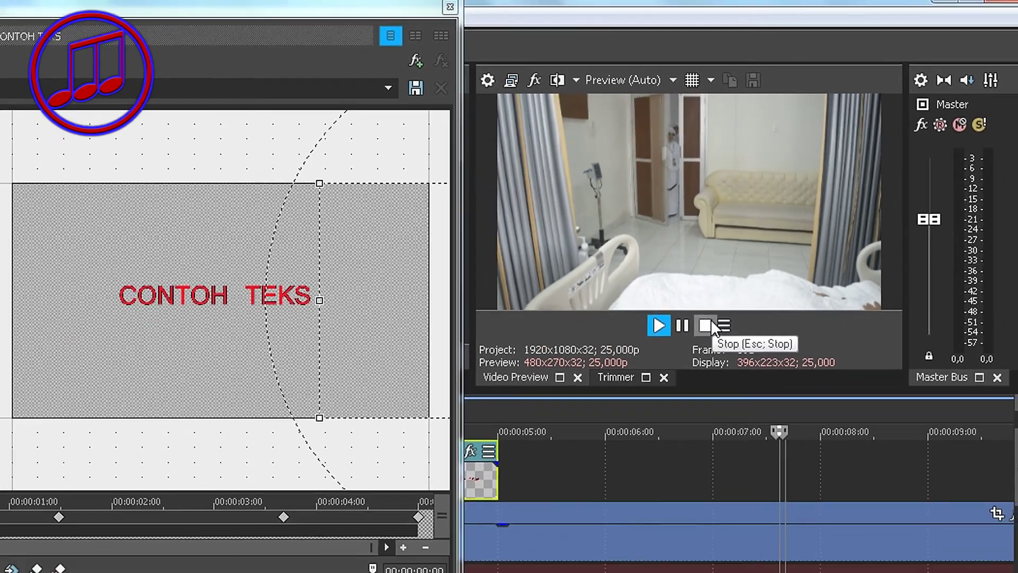
pyautogui.click(711, 320)
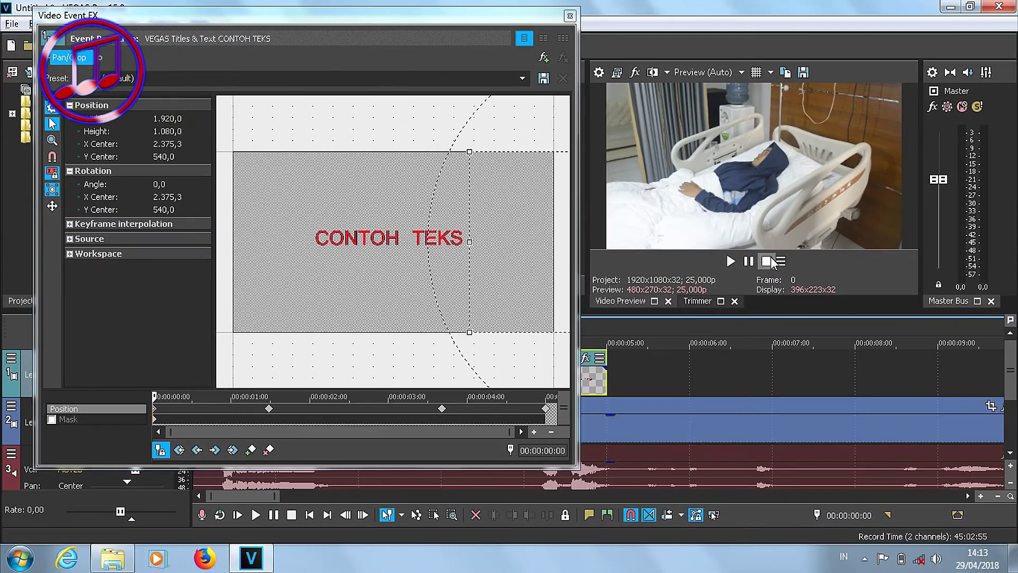